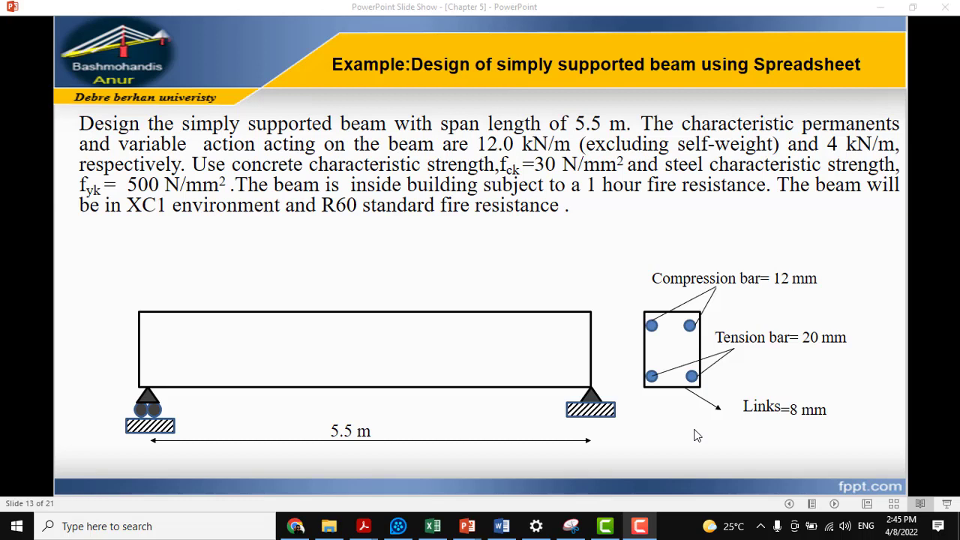
Switch to the beam design workbook and scroll up to its header and operating instructions.
click(433, 527)
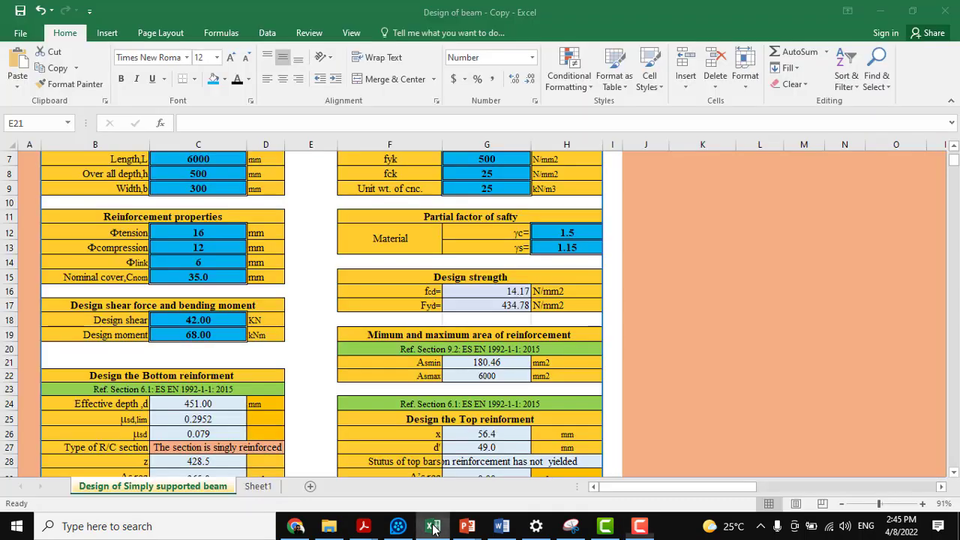
scroll(698, 374, up, 2)
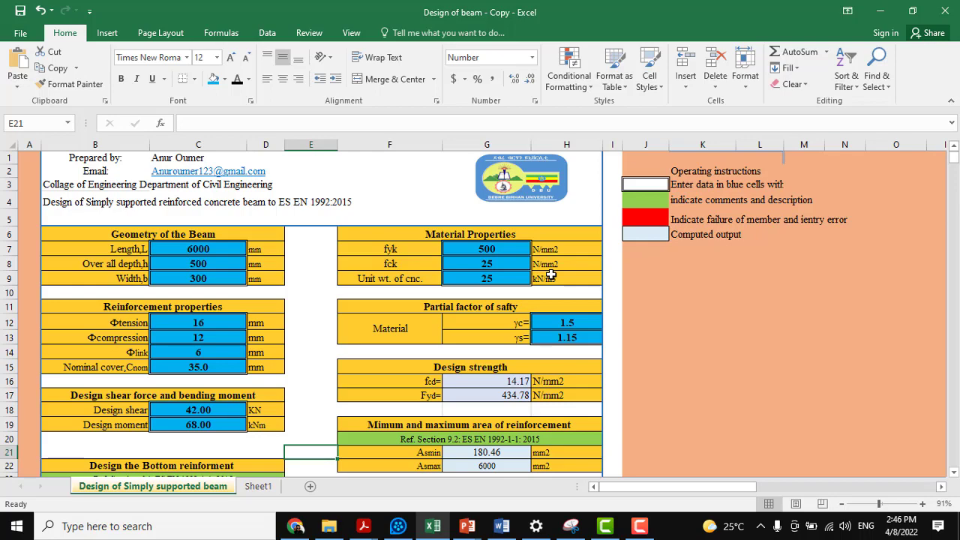
Fill the input-cell legend box J3 with blue.
scroll(425, 318, down, 2)
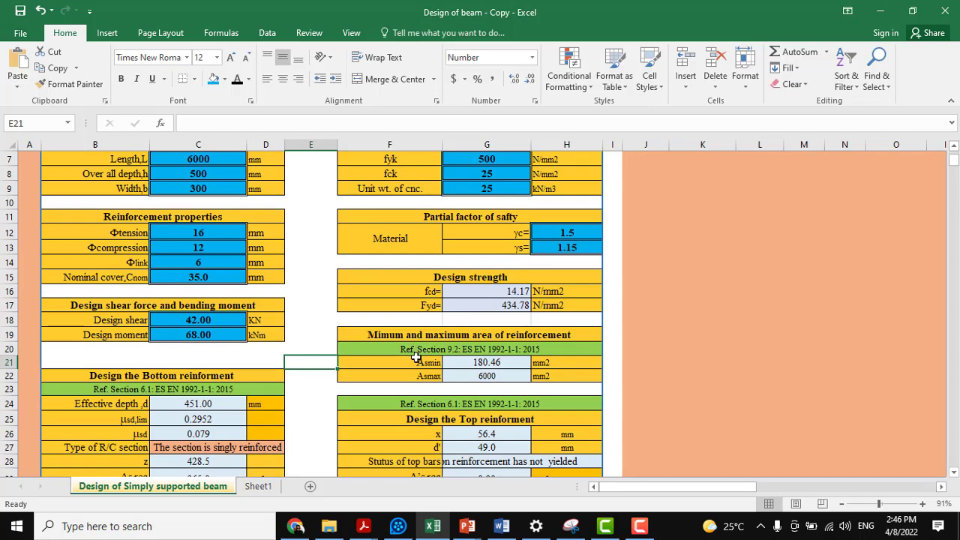
scroll(415, 356, up, 2)
click(304, 421)
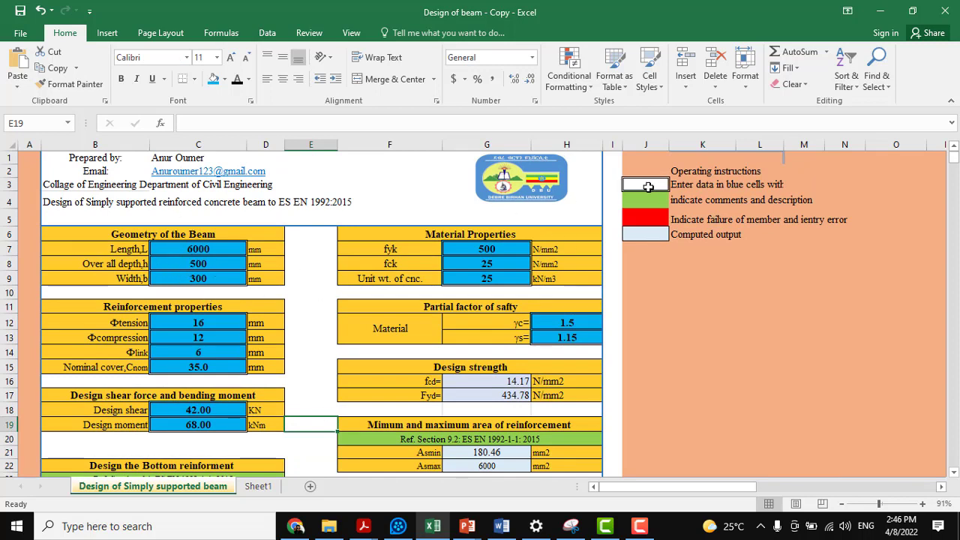
click(648, 187)
click(213, 79)
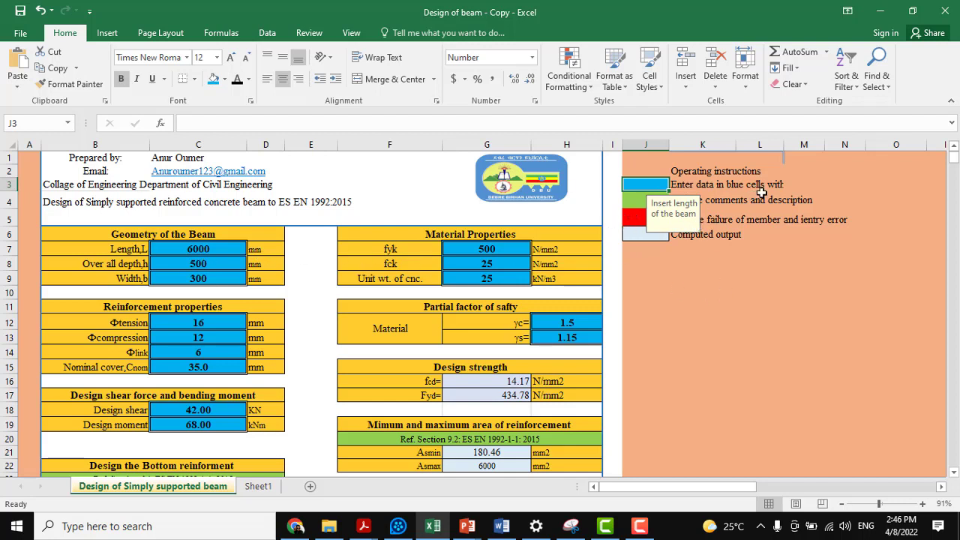
click(743, 267)
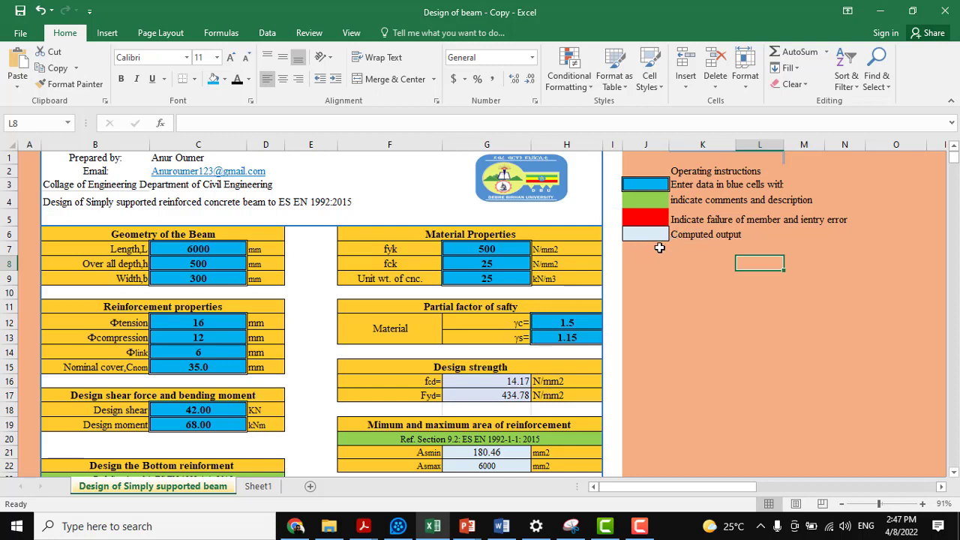
Bring up the Word document with the given-data and comparison tables.
scroll(663, 261, down, 1)
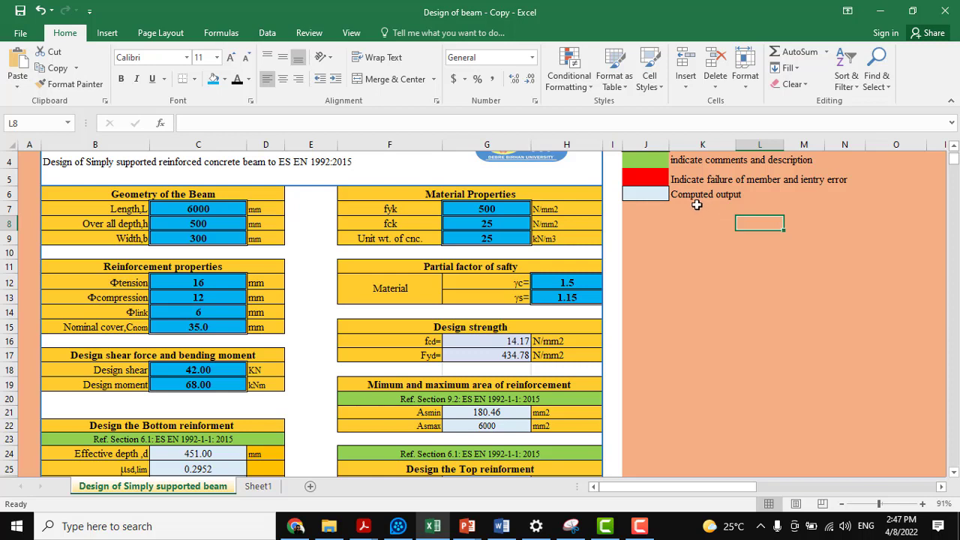
scroll(433, 356, up, 1)
scroll(433, 356, up, 1)
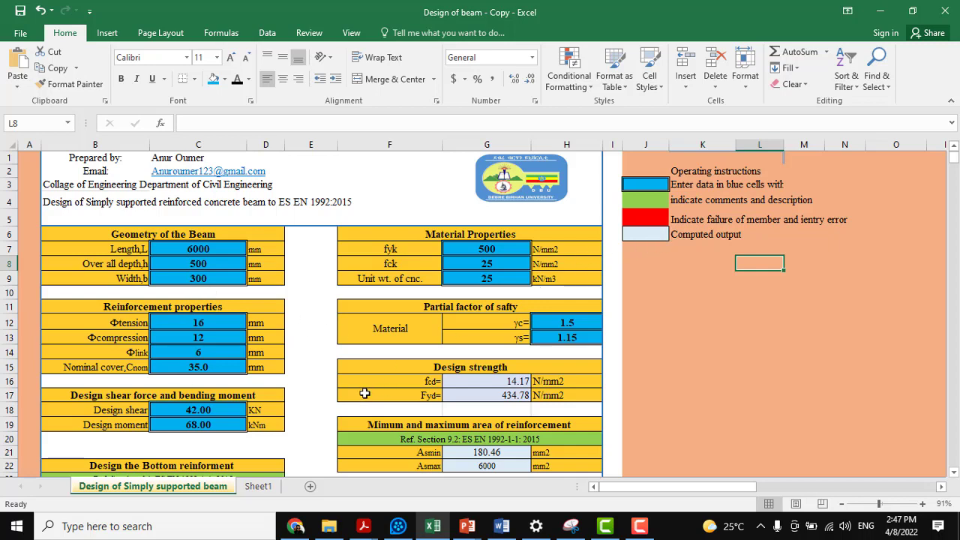
click(502, 526)
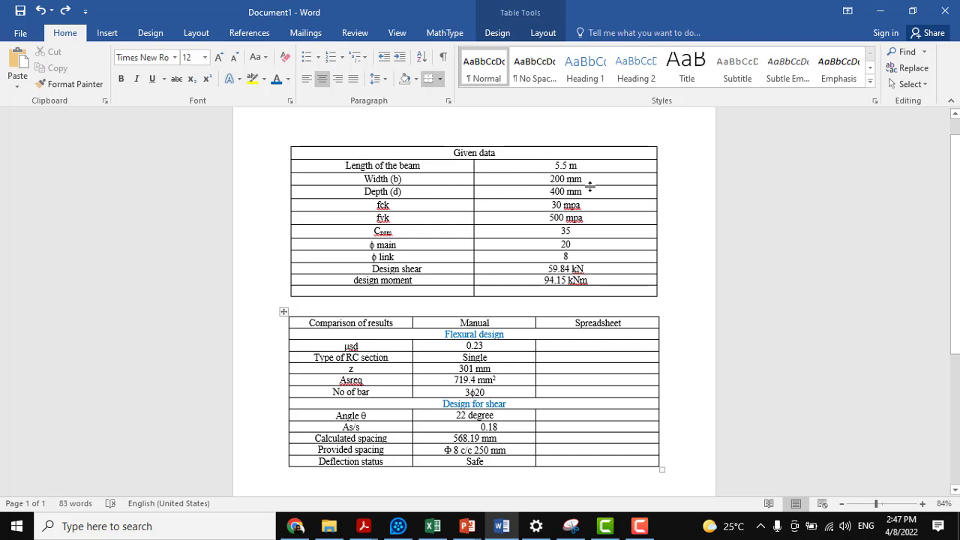
Enter beam length 5500, overall depth 400 and width 200 mm, then return to Word.
mouse_move(639, 526)
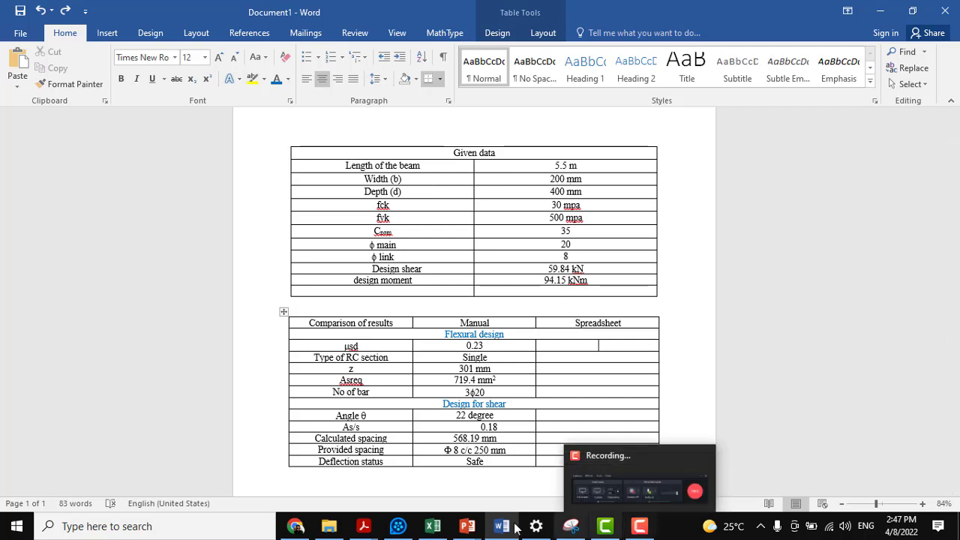
click(433, 526)
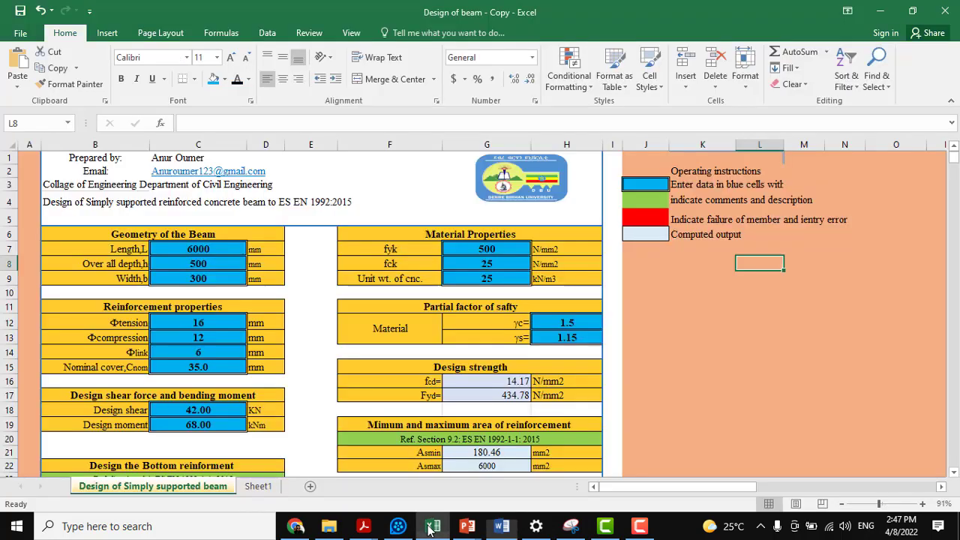
click(221, 250)
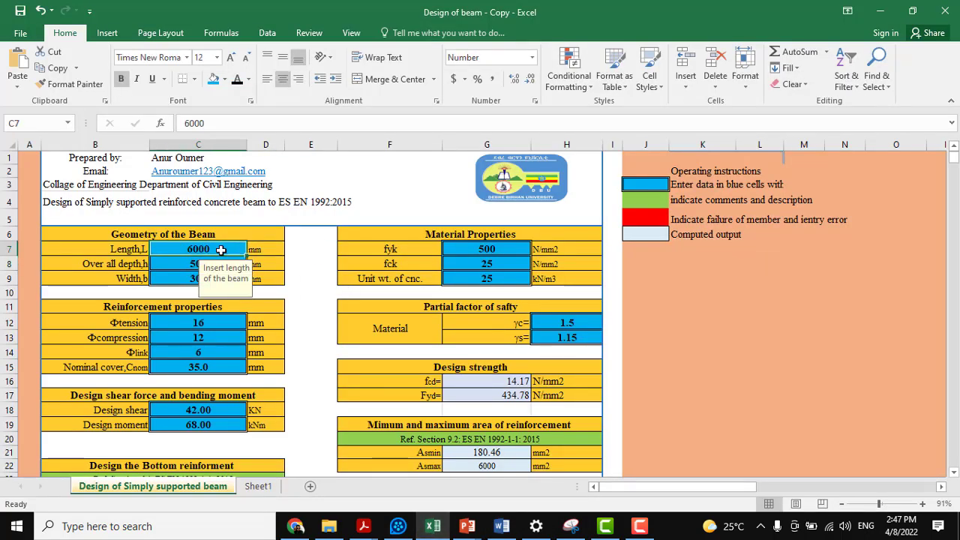
text(500)
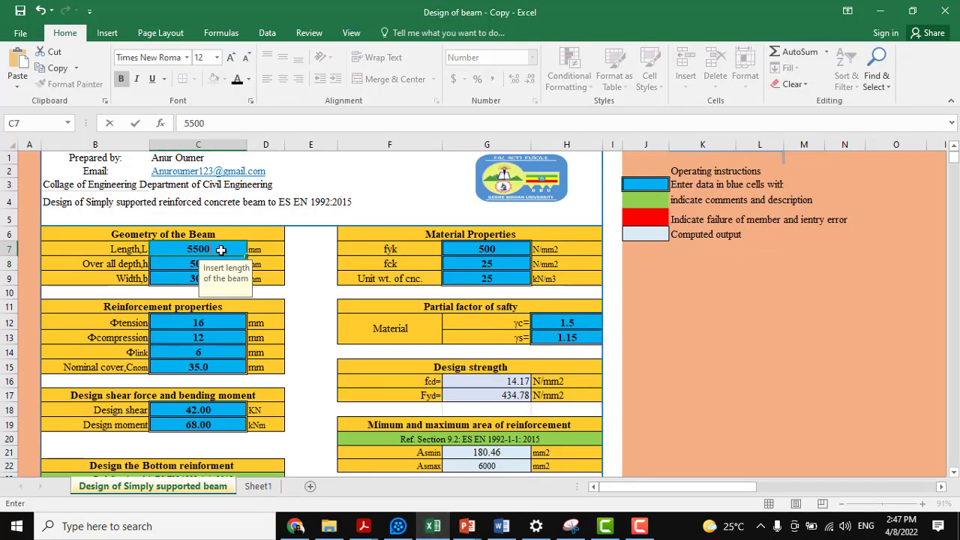
double_click(189, 264)
drag(189, 263, 209, 266)
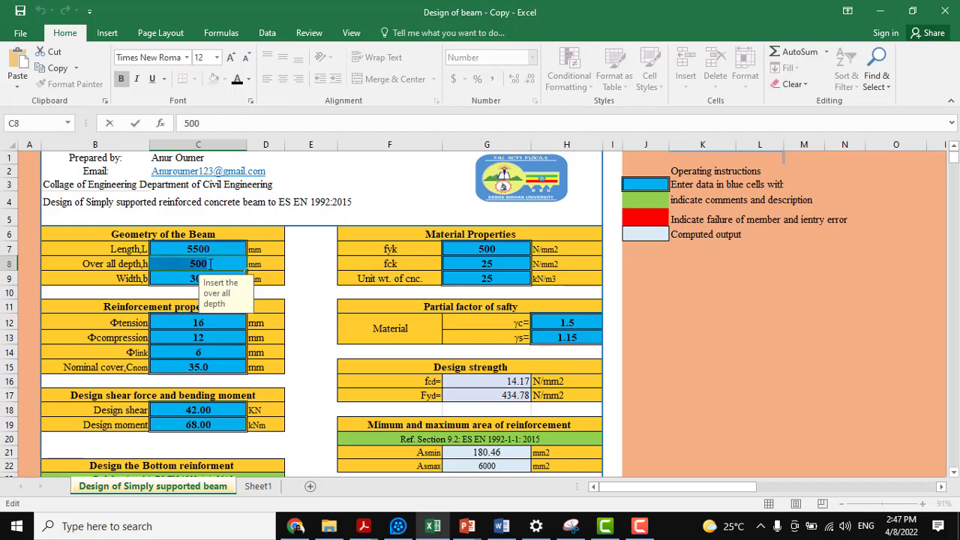
text(400)
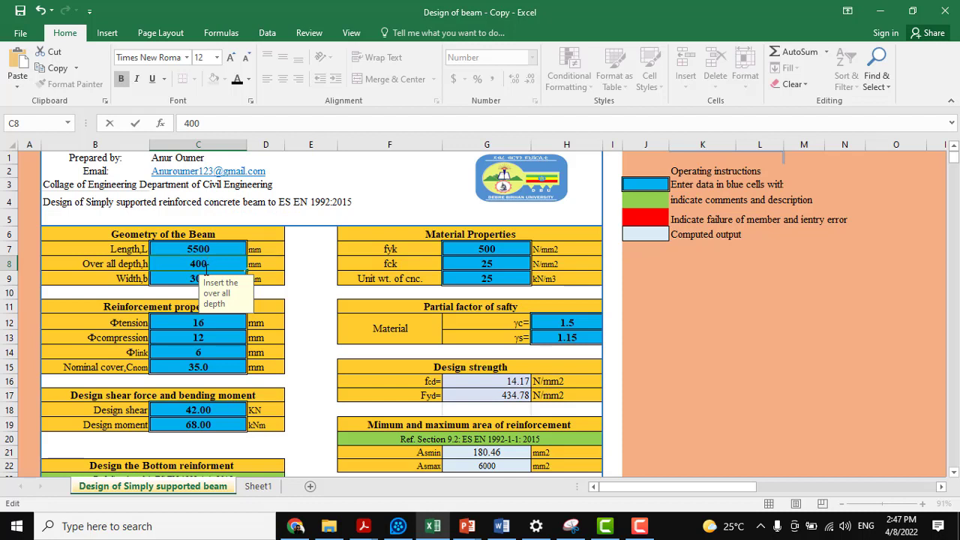
click(179, 278)
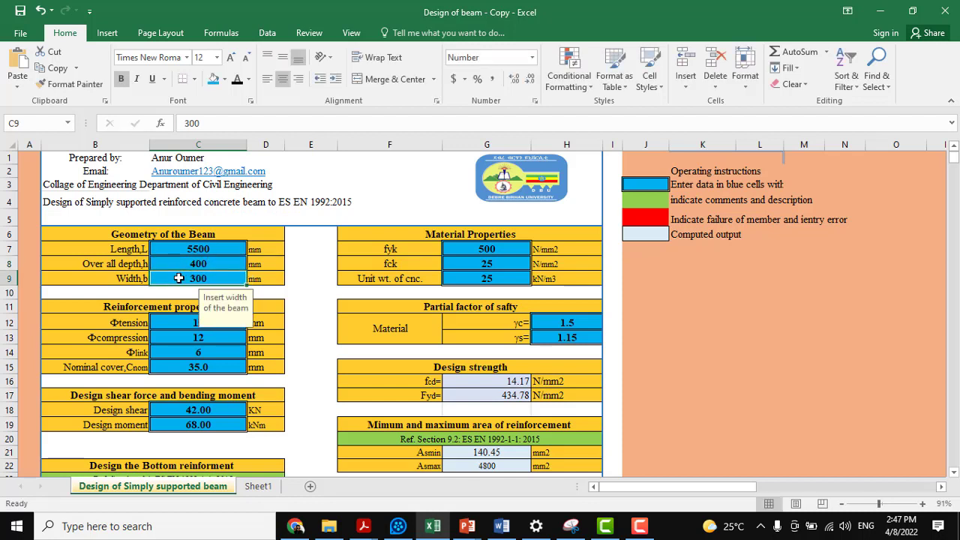
text(200)
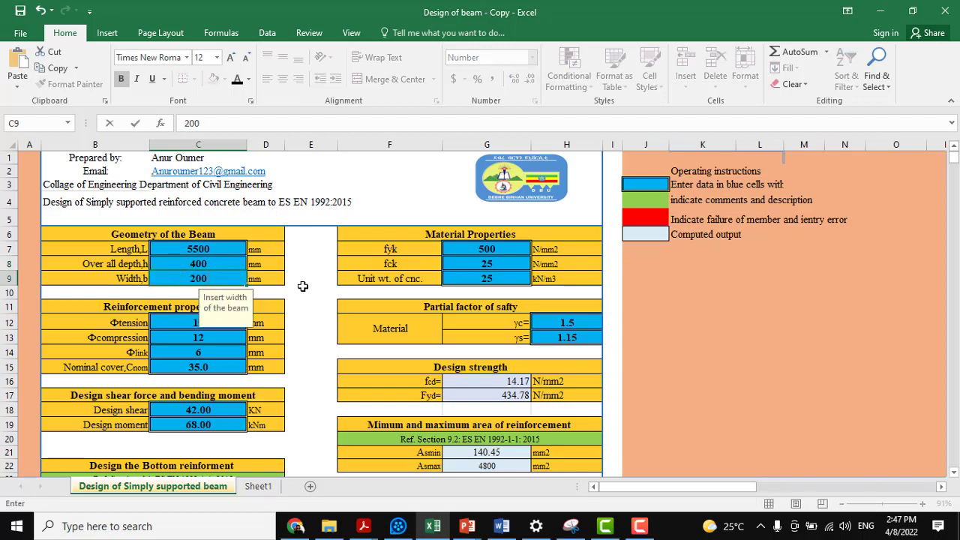
click(303, 290)
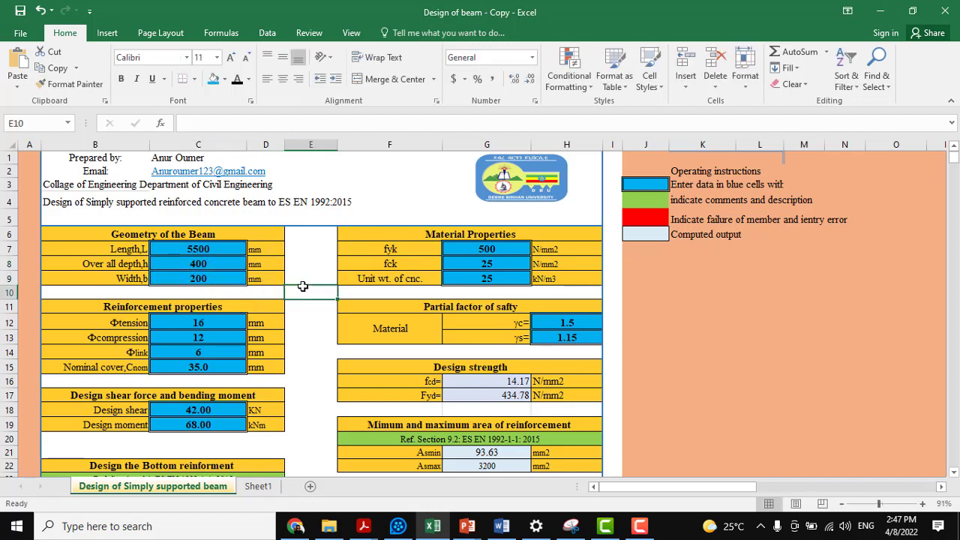
click(502, 526)
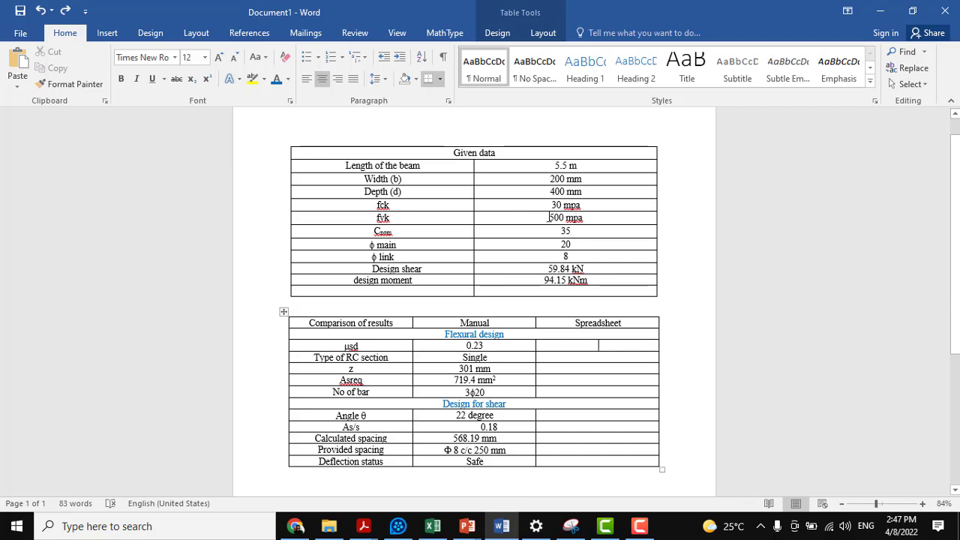
Keep steel strength fyk at 500 using its dropdown.
click(432, 525)
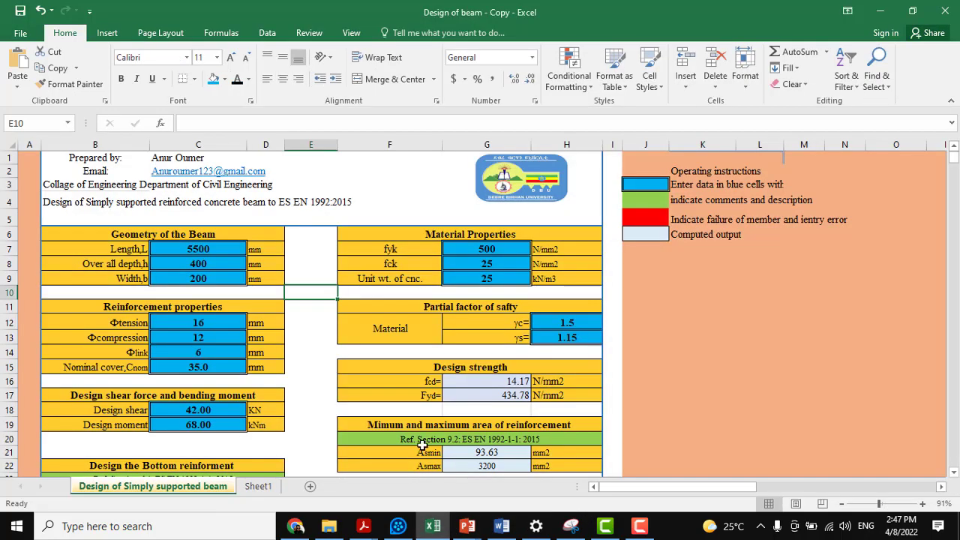
double_click(481, 253)
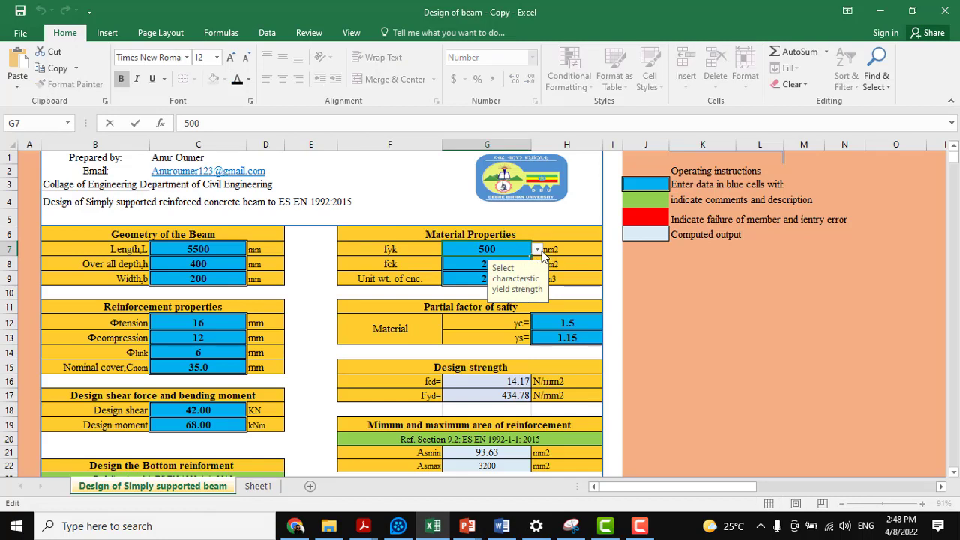
click(536, 249)
click(537, 249)
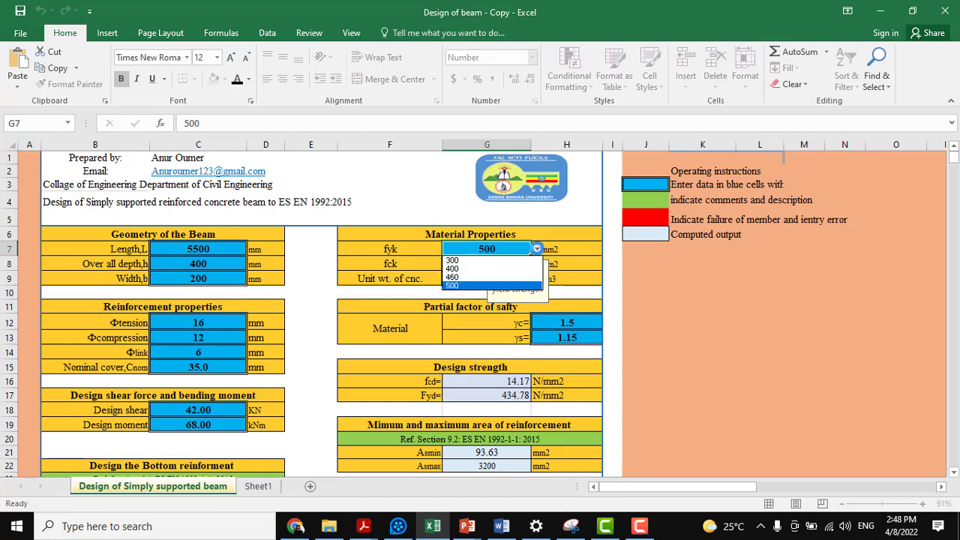
click(501, 276)
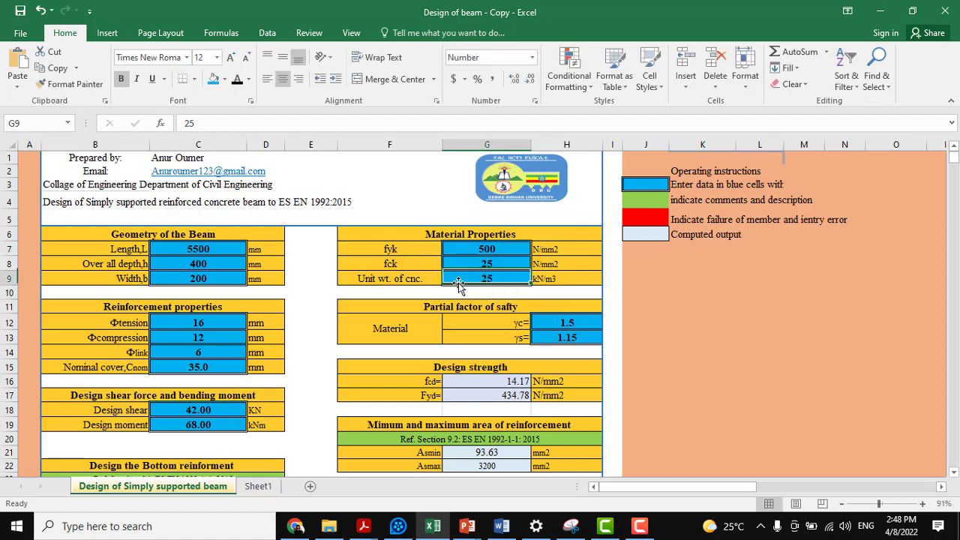
Choose 30 as the concrete strength fck and return to the Word tables.
click(501, 266)
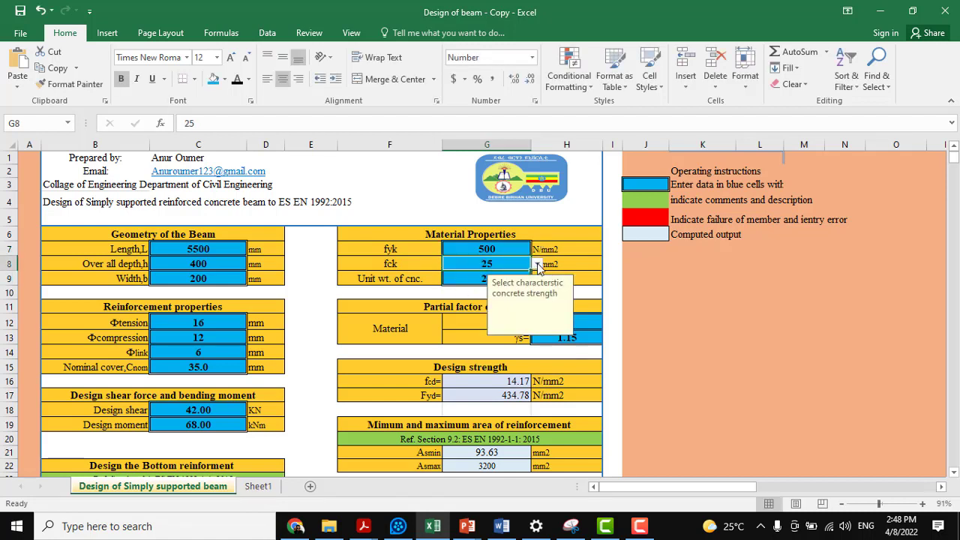
click(537, 267)
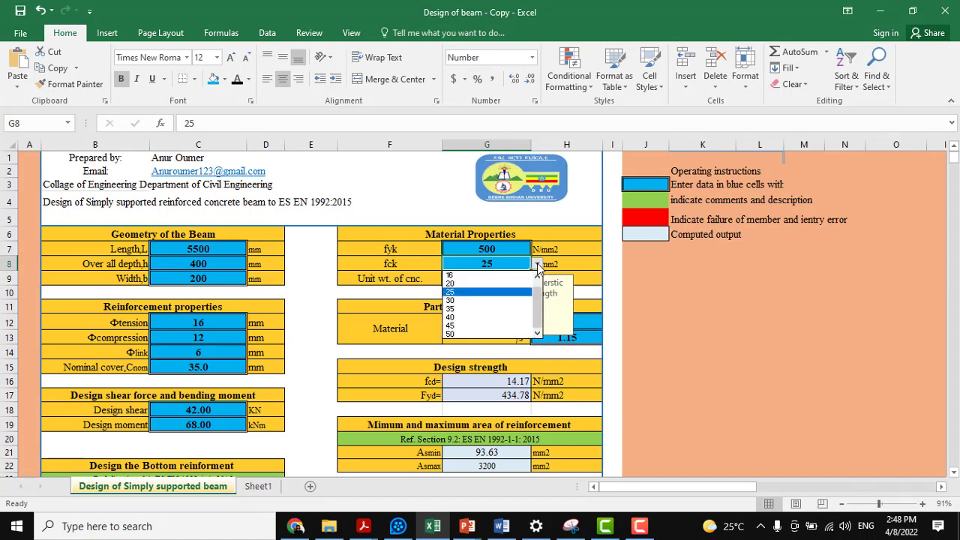
click(537, 267)
click(537, 266)
click(455, 305)
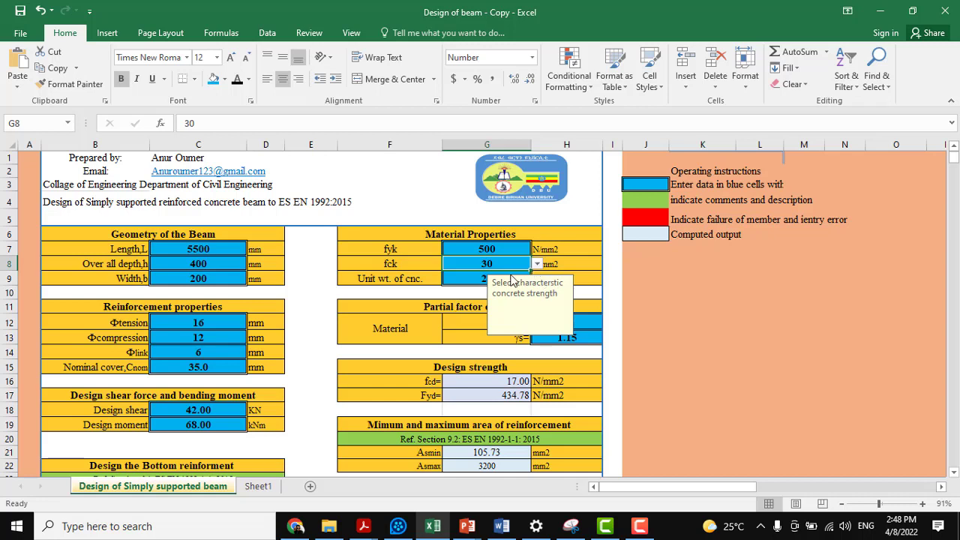
double_click(485, 279)
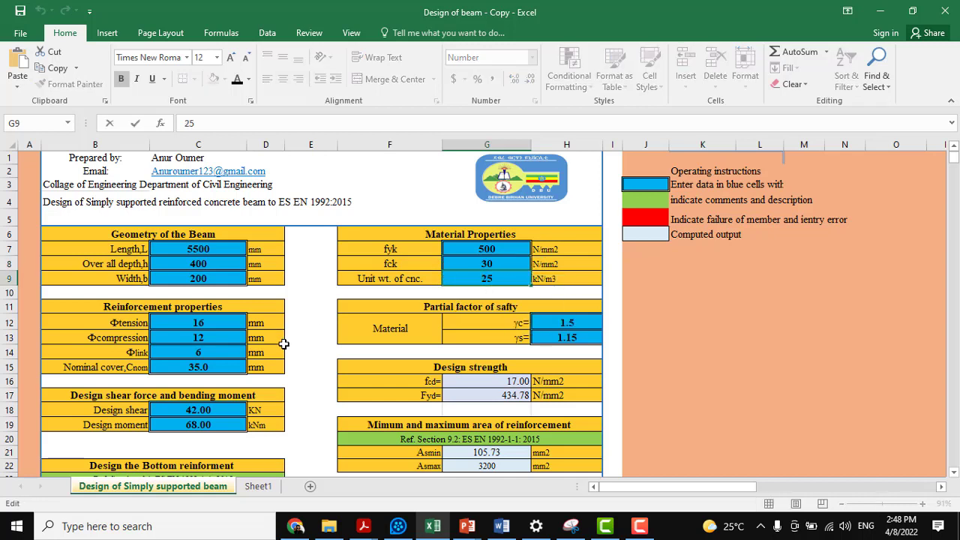
click(493, 531)
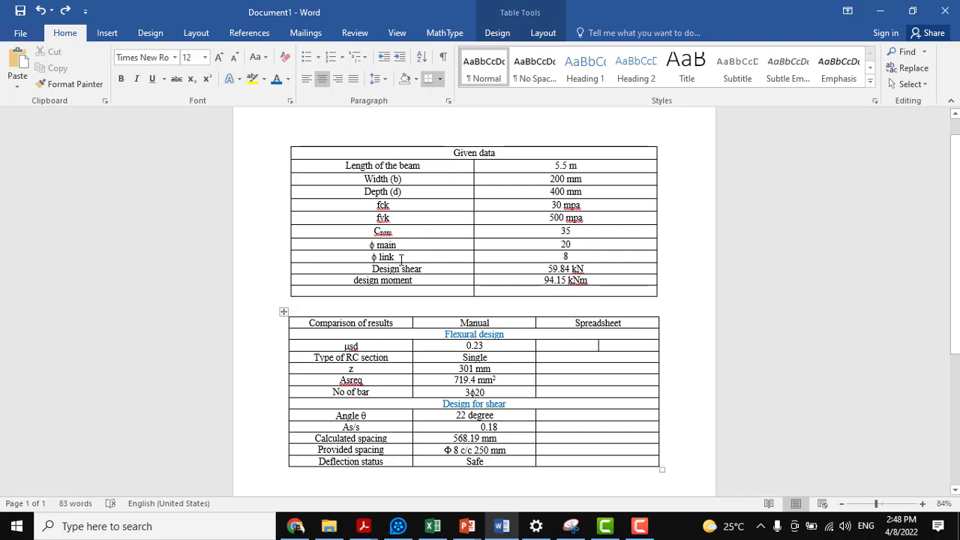
Select 20 as the tension bar diameter from its dropdown.
click(434, 527)
double_click(219, 321)
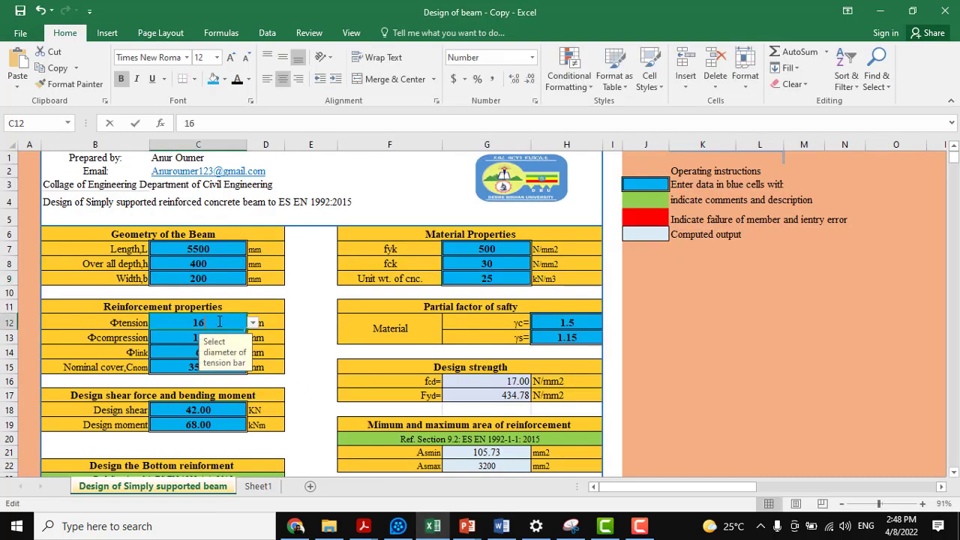
click(252, 323)
click(252, 322)
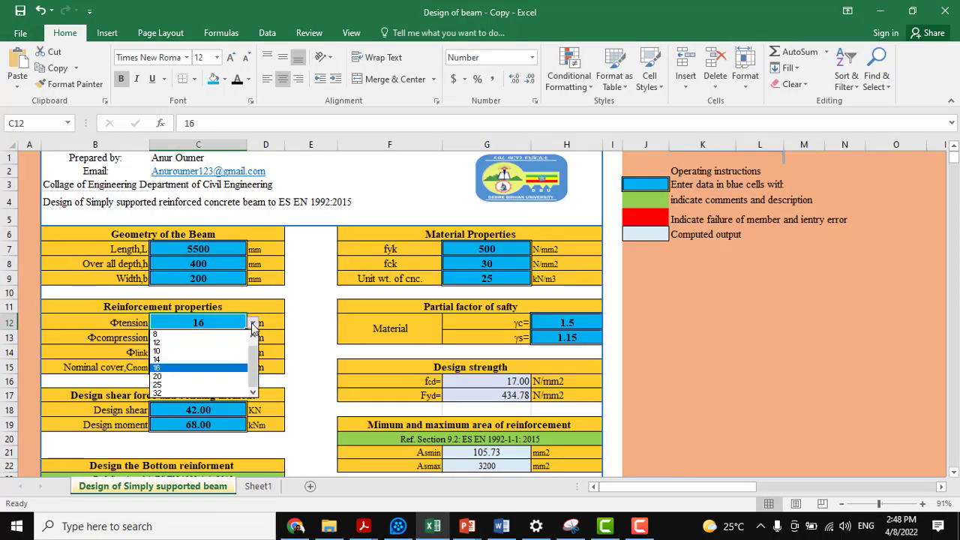
click(253, 323)
click(253, 323)
click(169, 376)
click(165, 380)
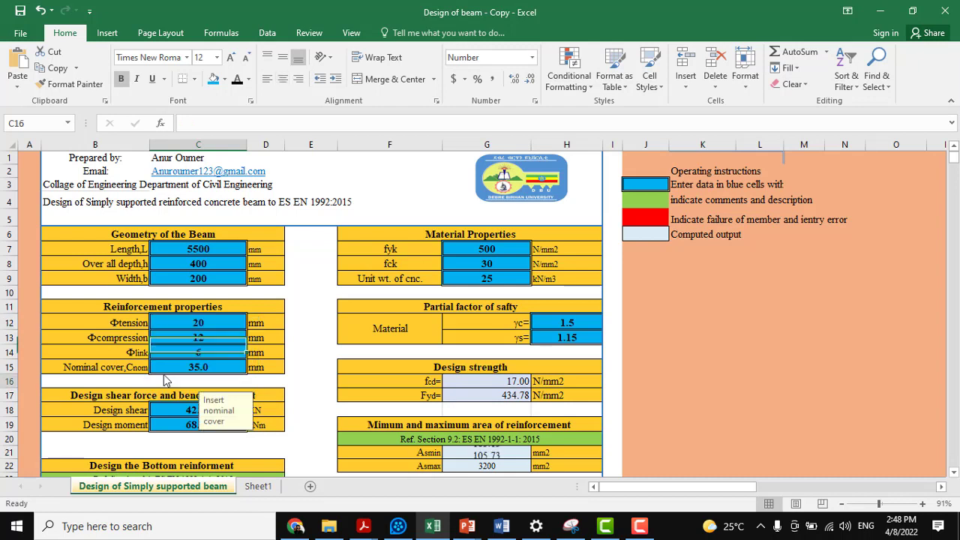
Leave the compression diameter unchanged, set the link diameter to 8, and check Word.
double_click(193, 337)
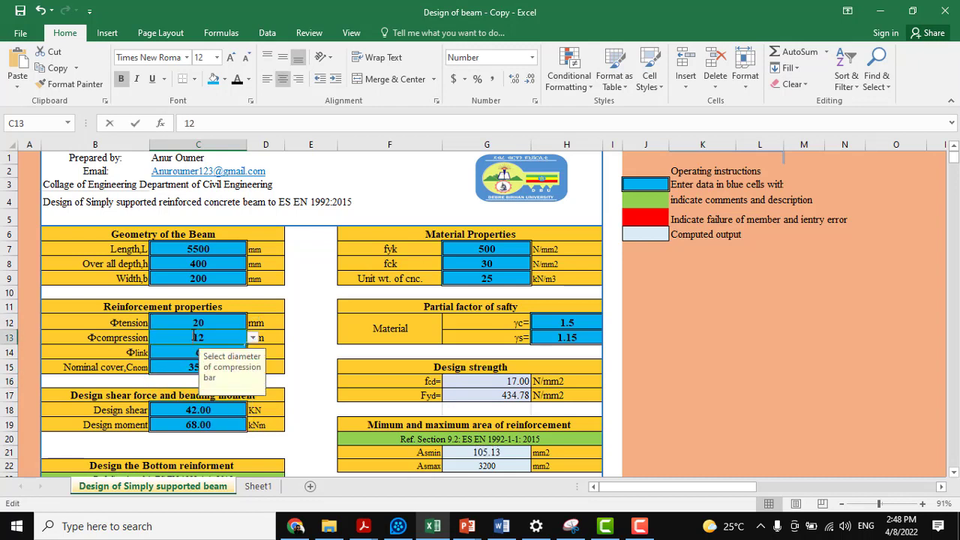
click(175, 364)
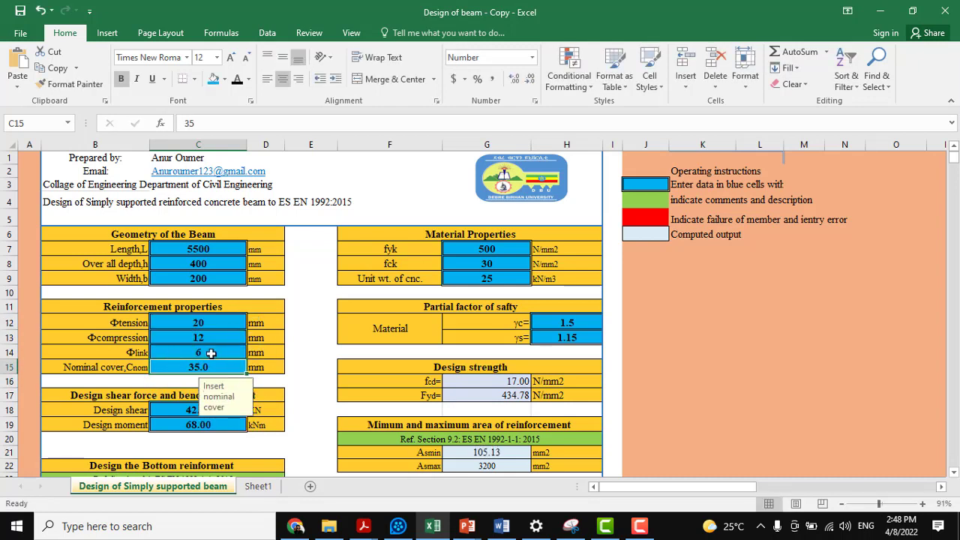
click(212, 353)
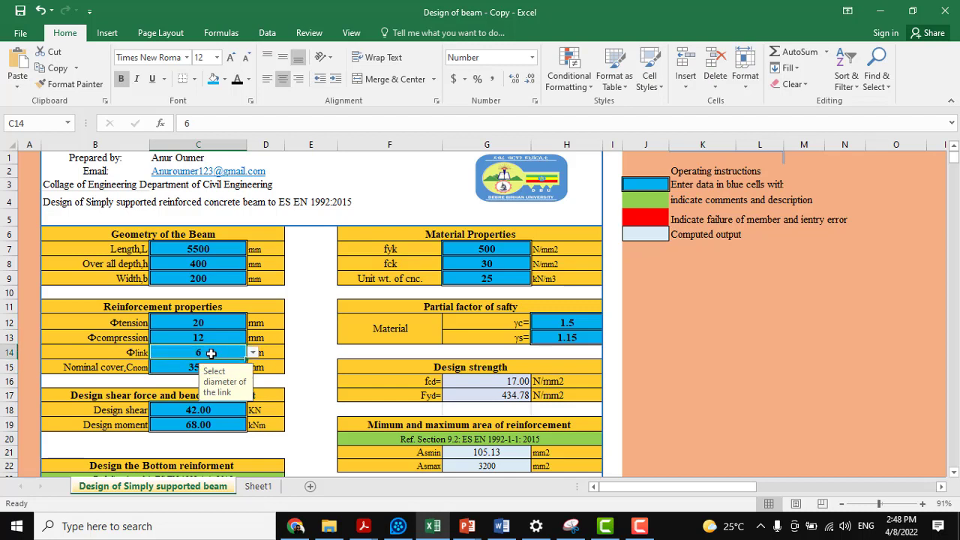
click(254, 357)
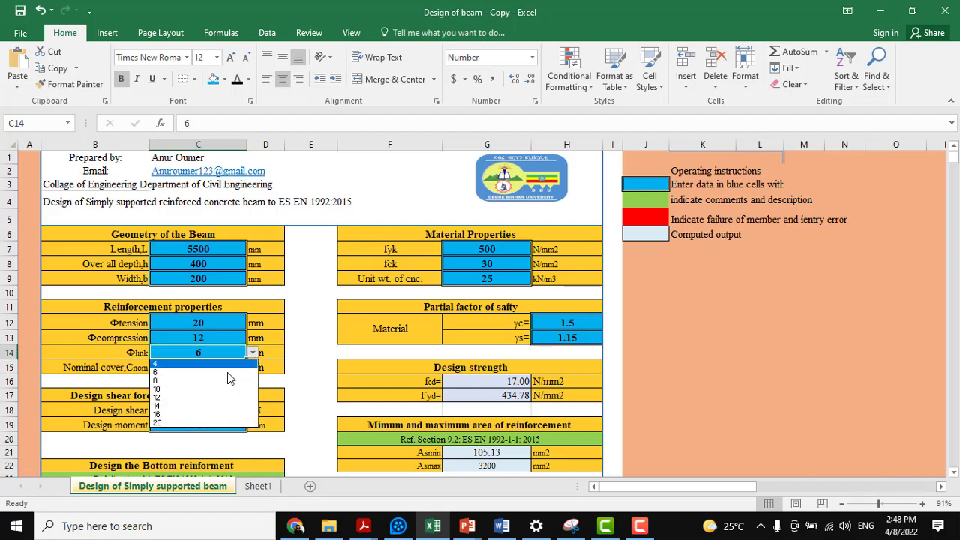
click(180, 387)
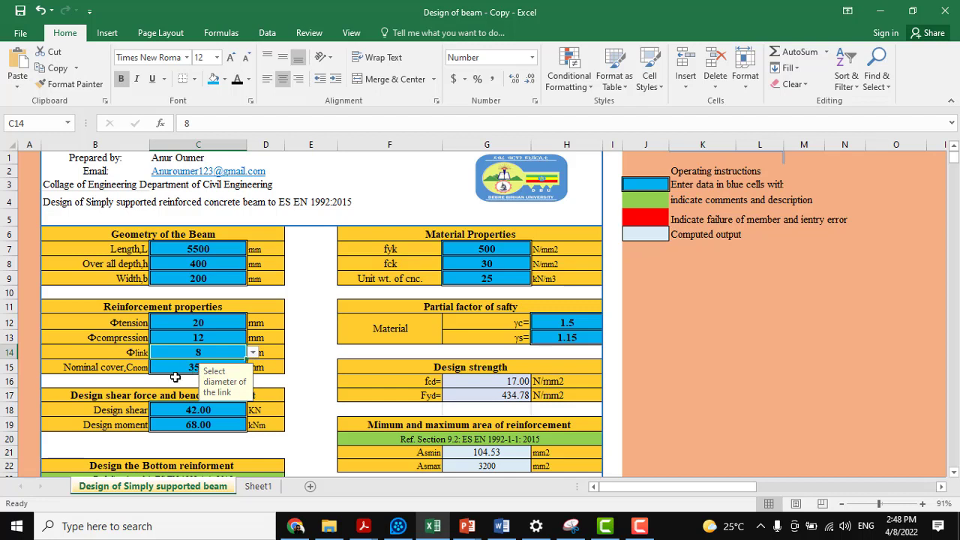
click(180, 366)
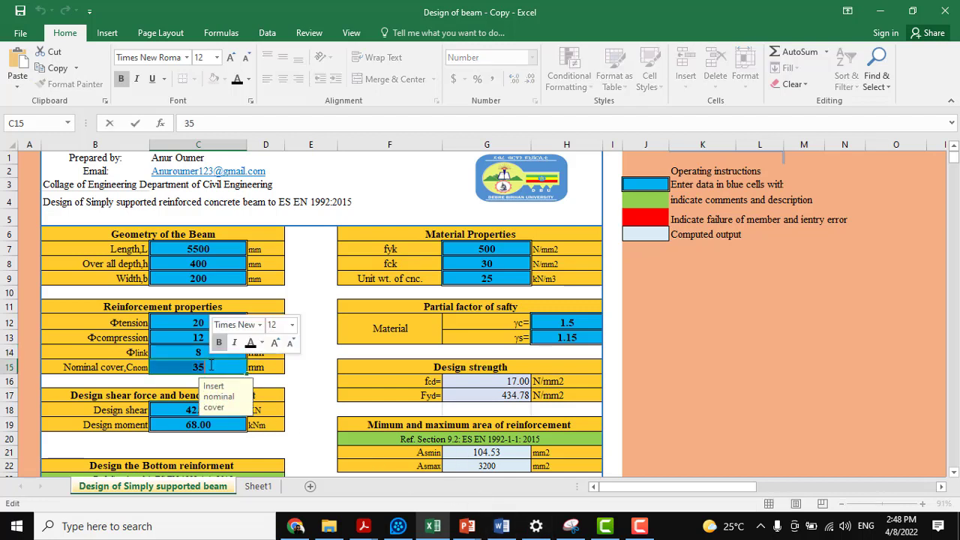
click(501, 525)
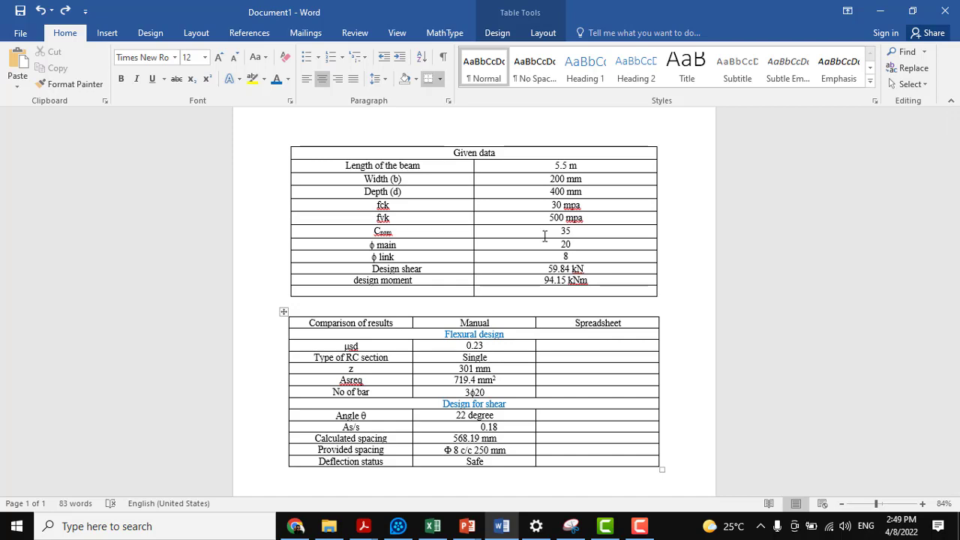
Commit the 35 mm nominal cover and check Word's given data.
click(426, 530)
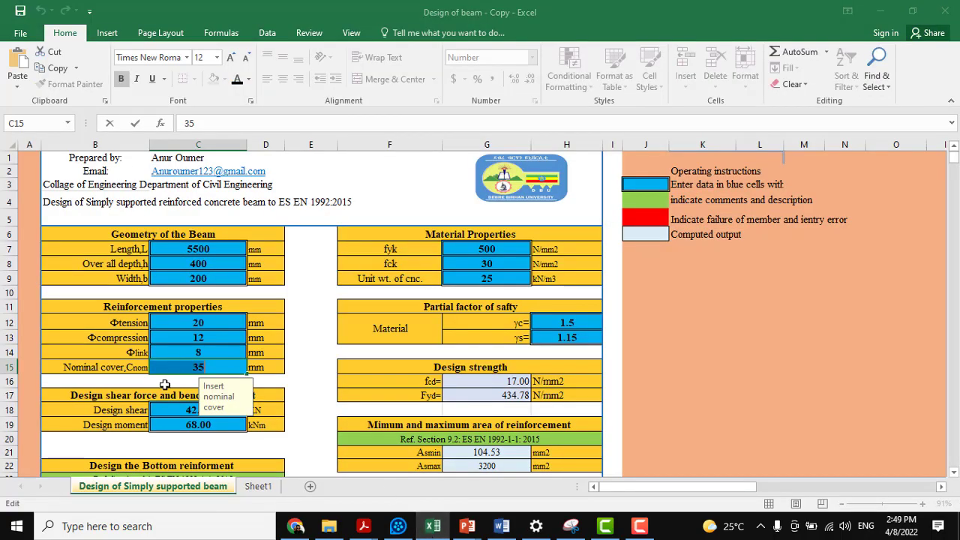
key(Return)
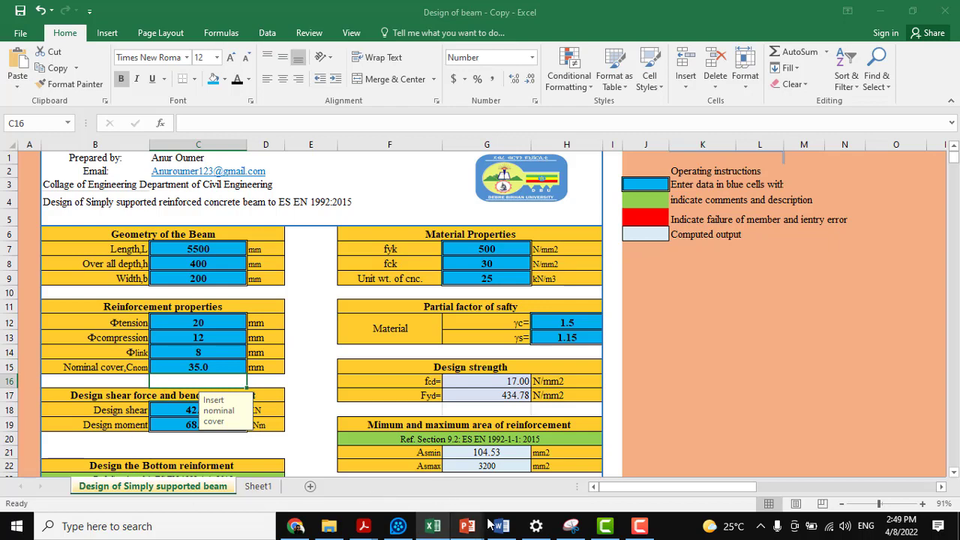
click(500, 526)
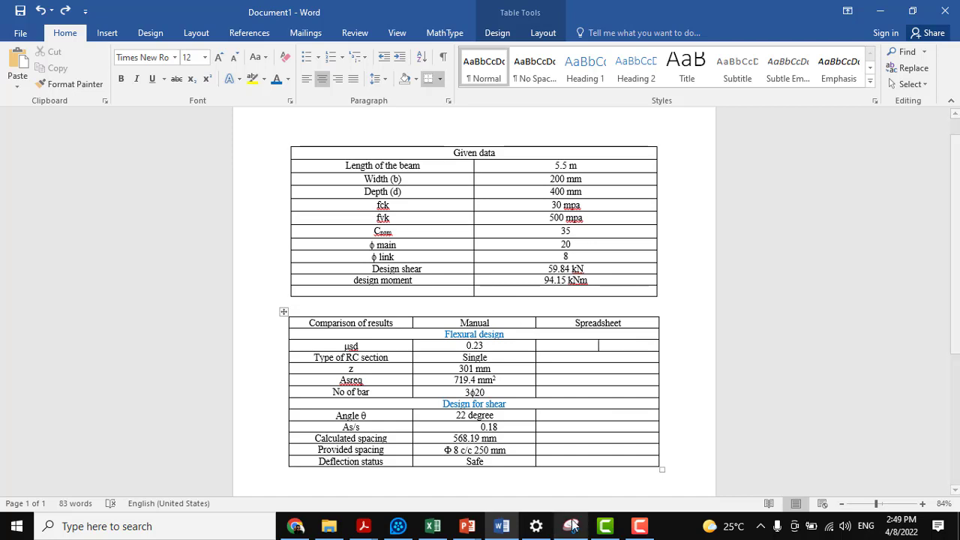
Start entering 59.84 as the design shear in C18.
click(433, 525)
click(181, 411)
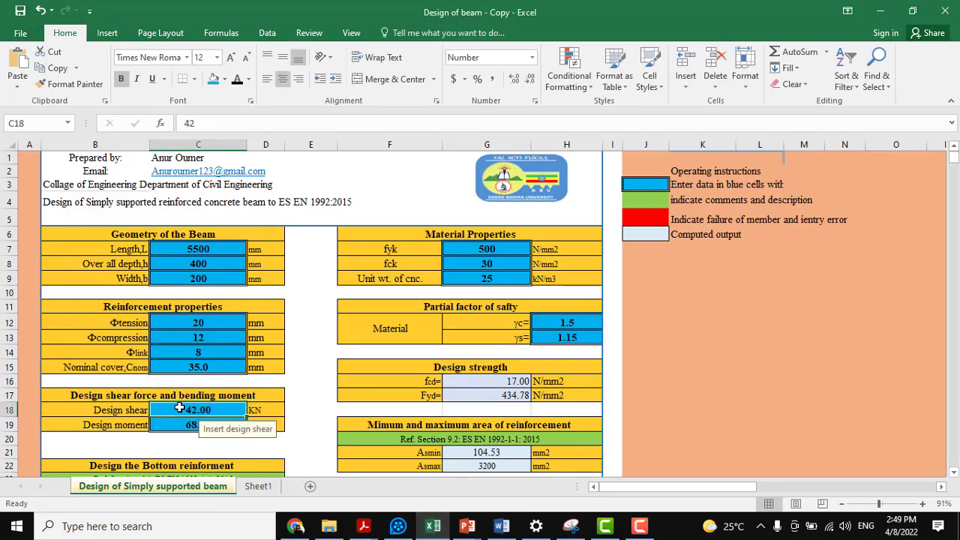
text(59.)
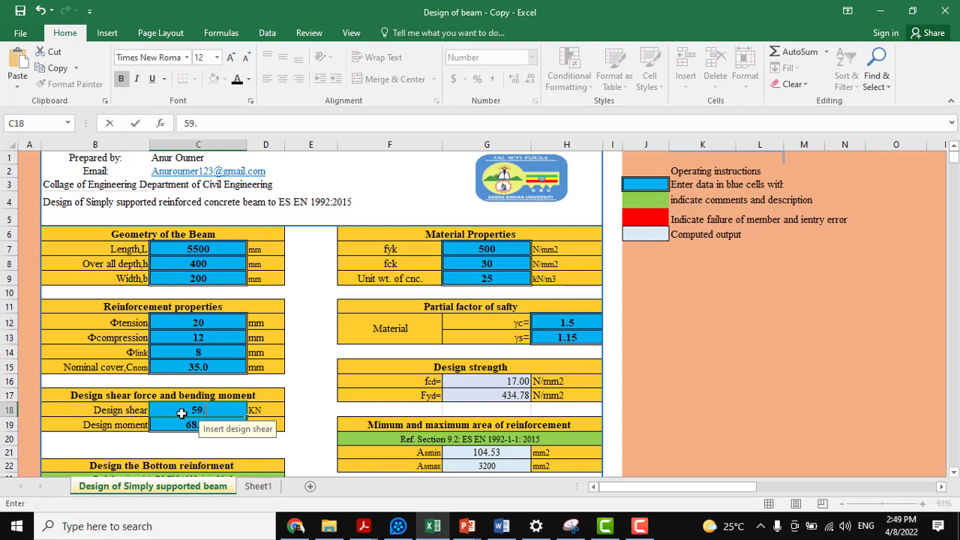
text(84)
Commit 59.84 kN design shear and change the design moment from 68 to 94.15 kNm.
double_click(180, 425)
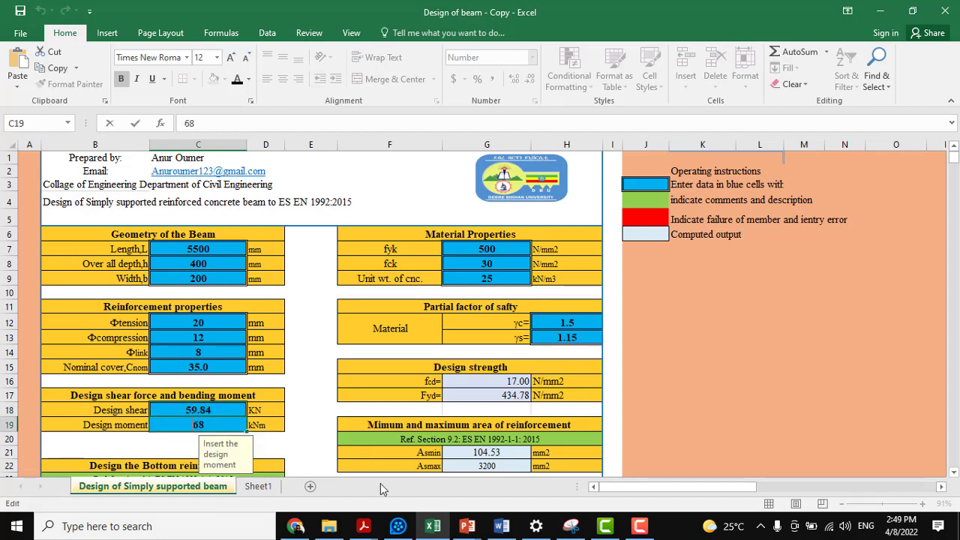
click(469, 525)
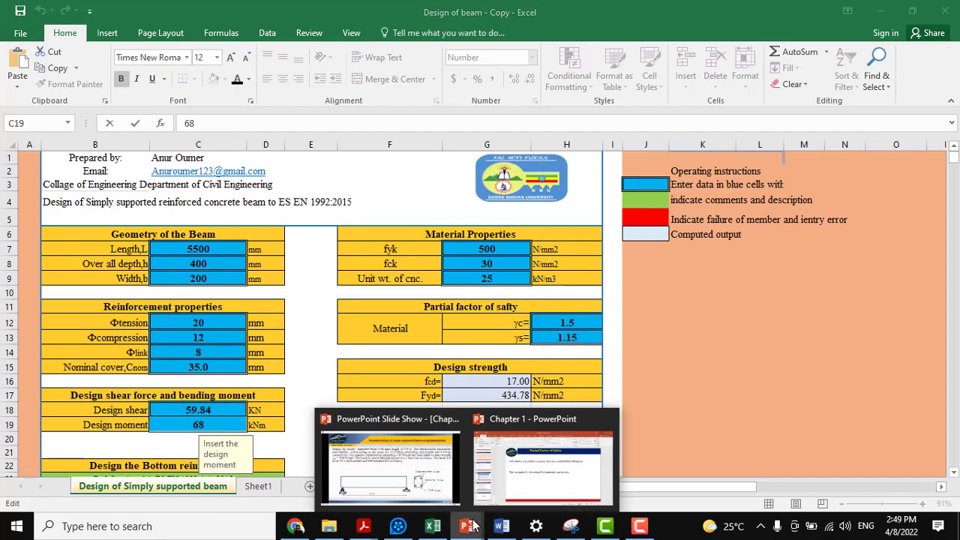
click(502, 526)
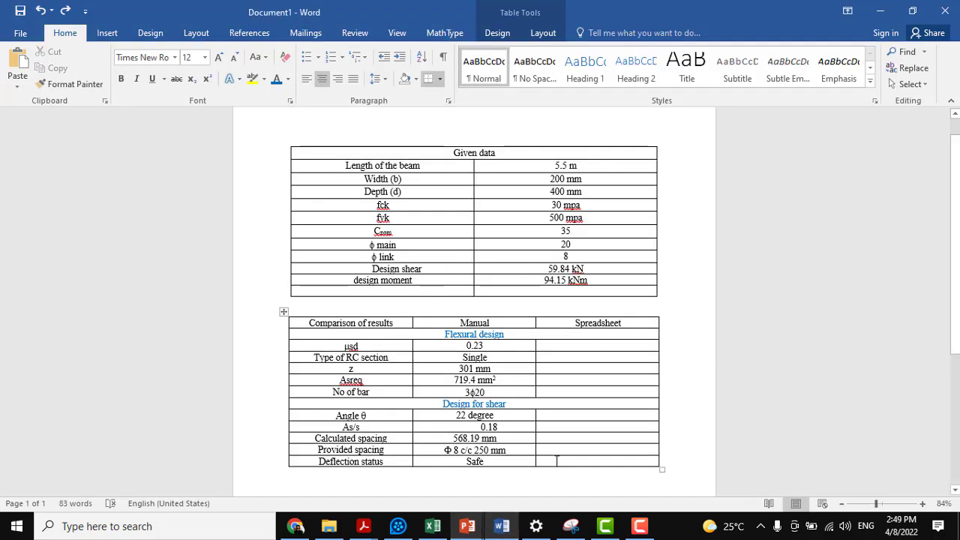
click(432, 525)
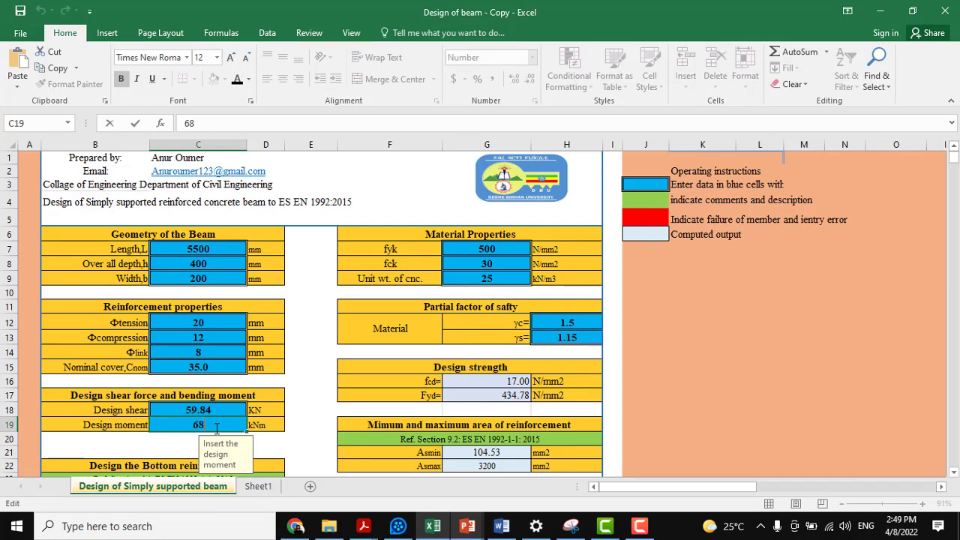
key(BackSpace)
key(BackSpace)
text(15)
click(311, 372)
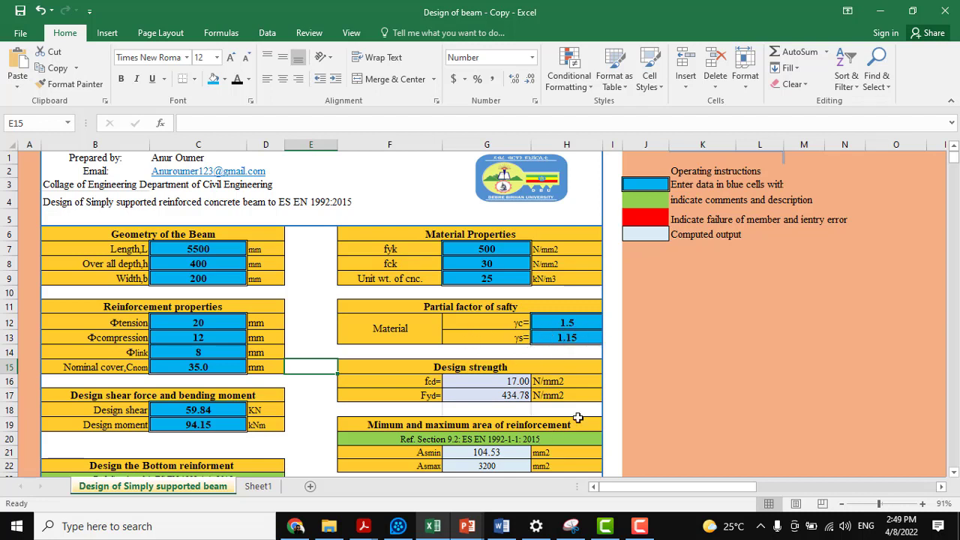
Scroll down to the bottom-reinforcement results, then bring up the Word comparison table.
scroll(575, 386, down, 1)
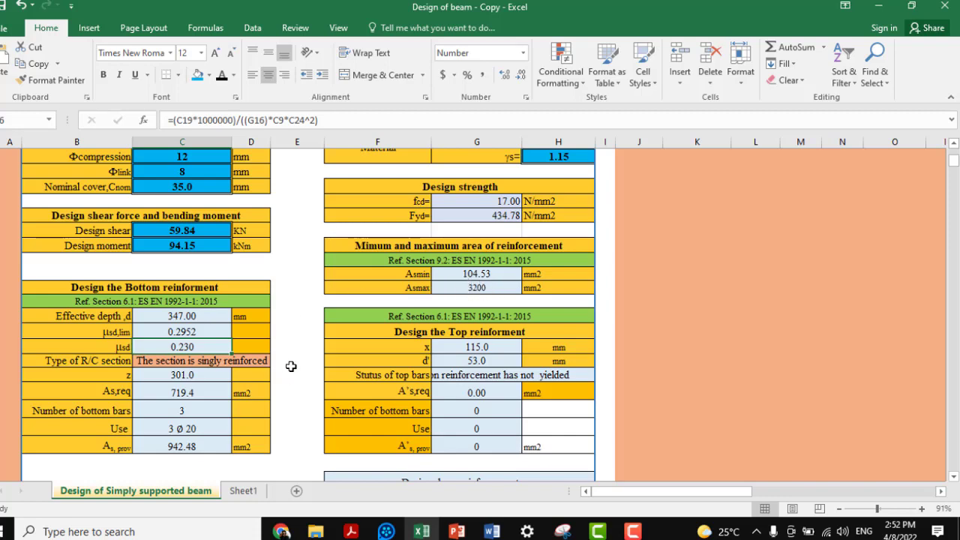
scroll(291, 366, down, 1)
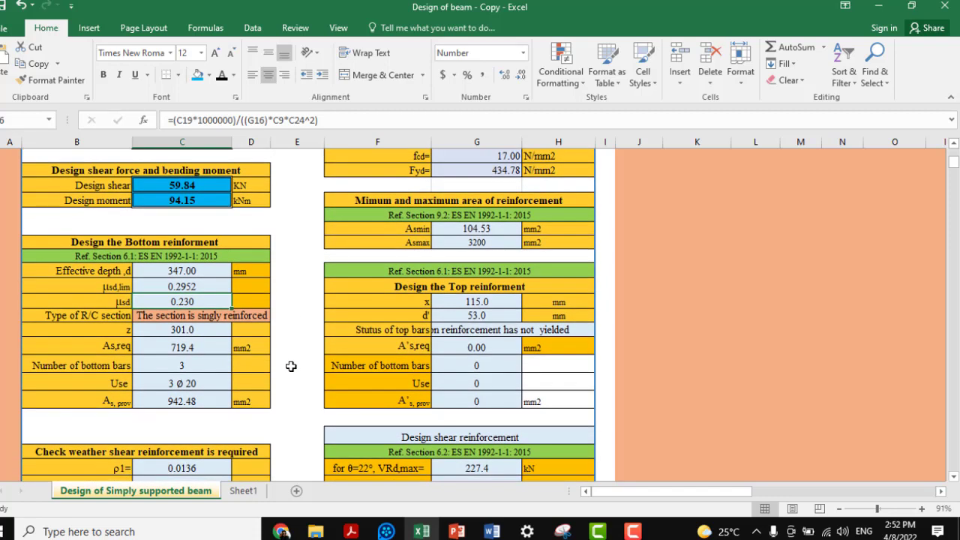
click(492, 532)
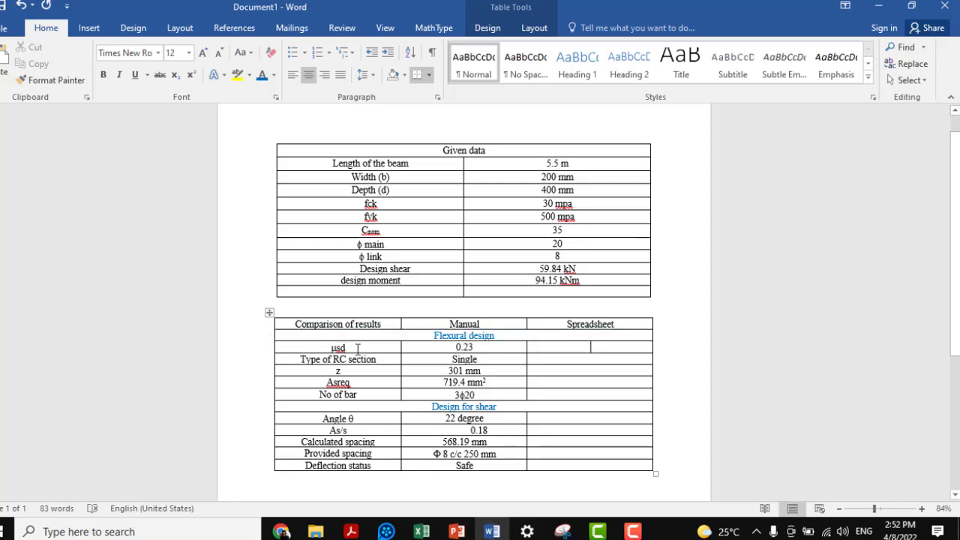
Check the µsd result in Excel and record 0.23 in Word's Spreadsheet column.
click(421, 531)
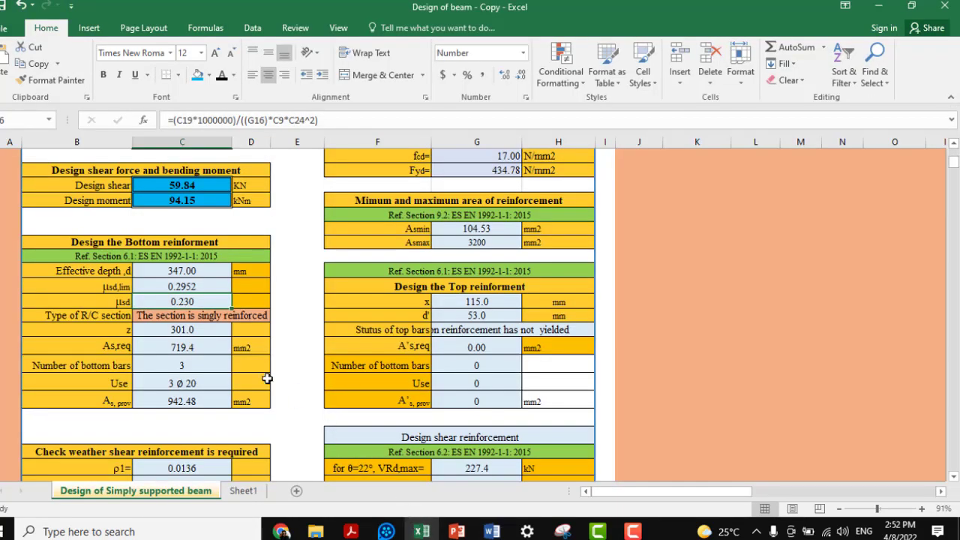
click(111, 303)
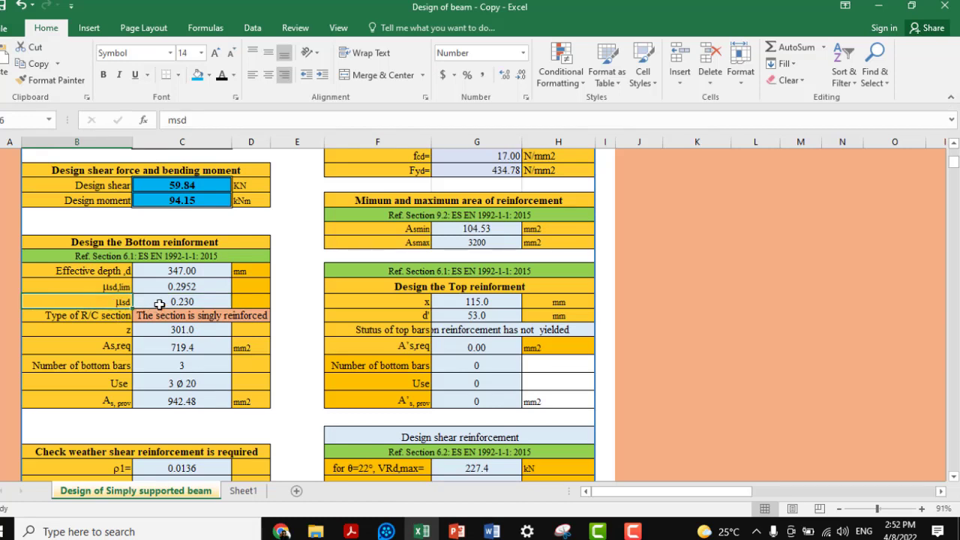
double_click(159, 303)
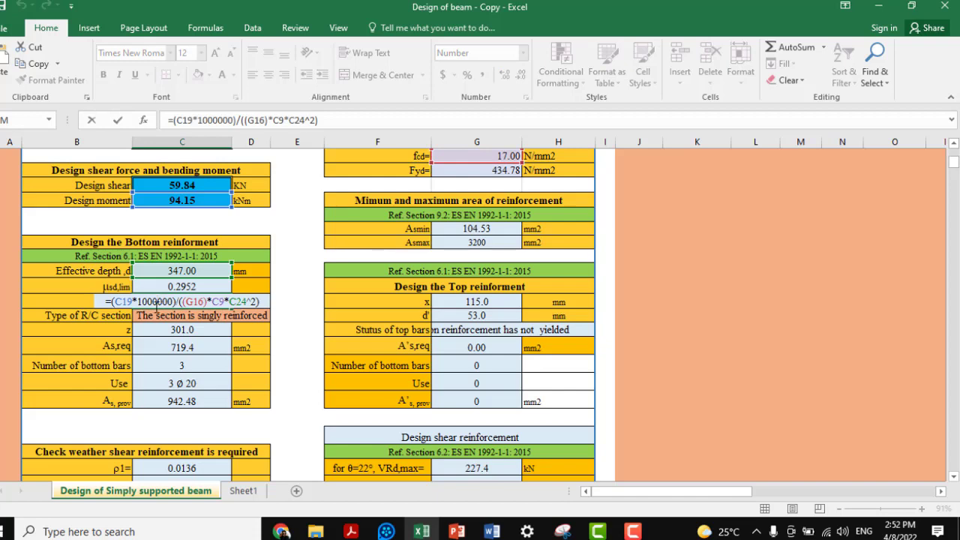
key(Escape)
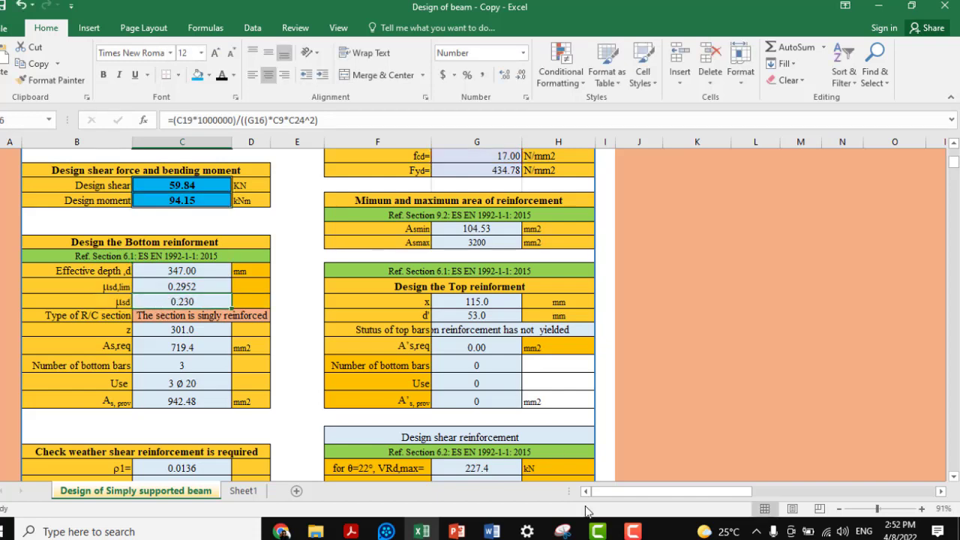
click(497, 532)
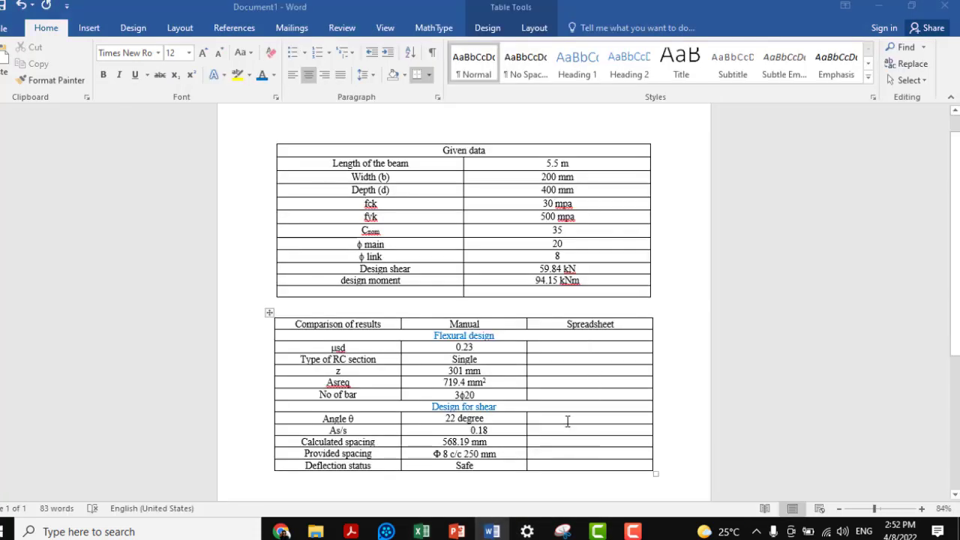
text(0.23)
Enter 'single' as the RC section type in the Spreadsheet column.
click(422, 531)
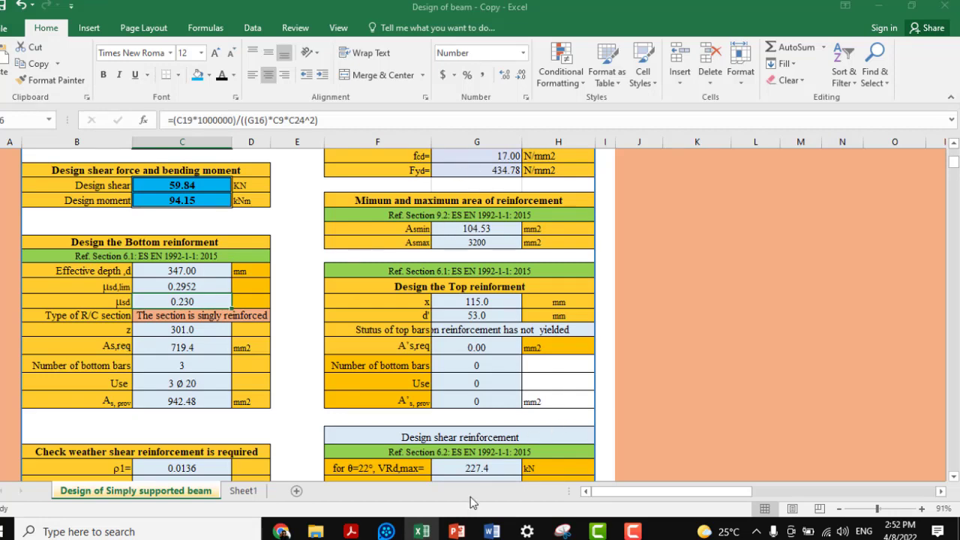
click(491, 532)
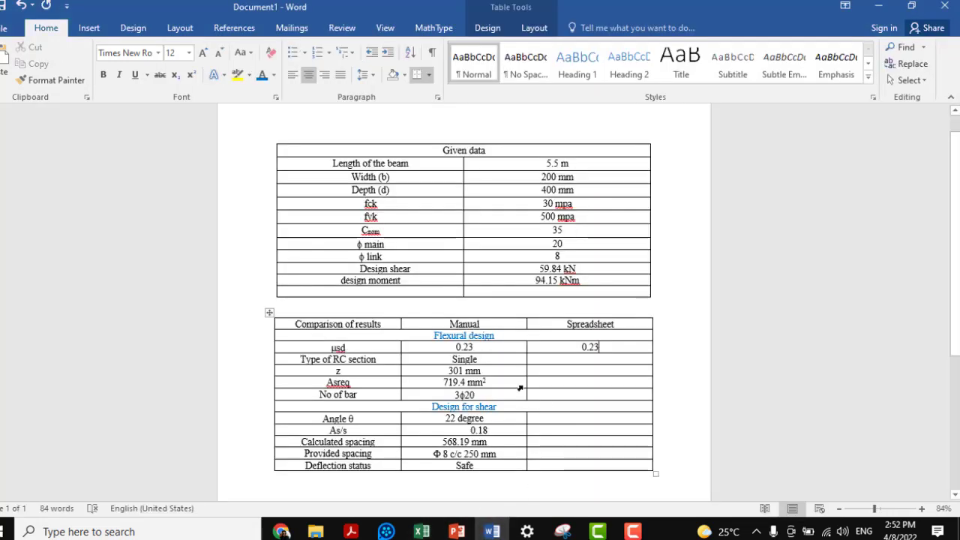
click(584, 363)
text(sing)
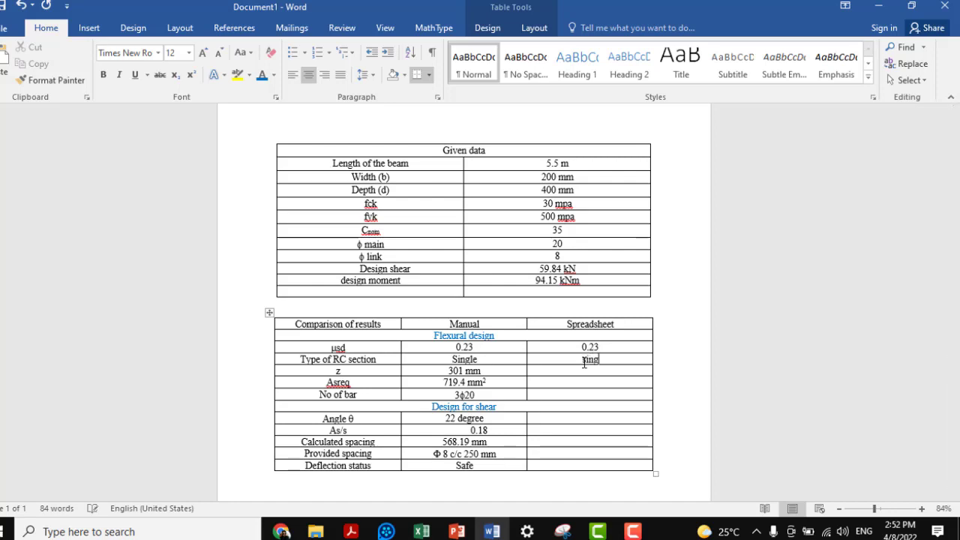
text(le)
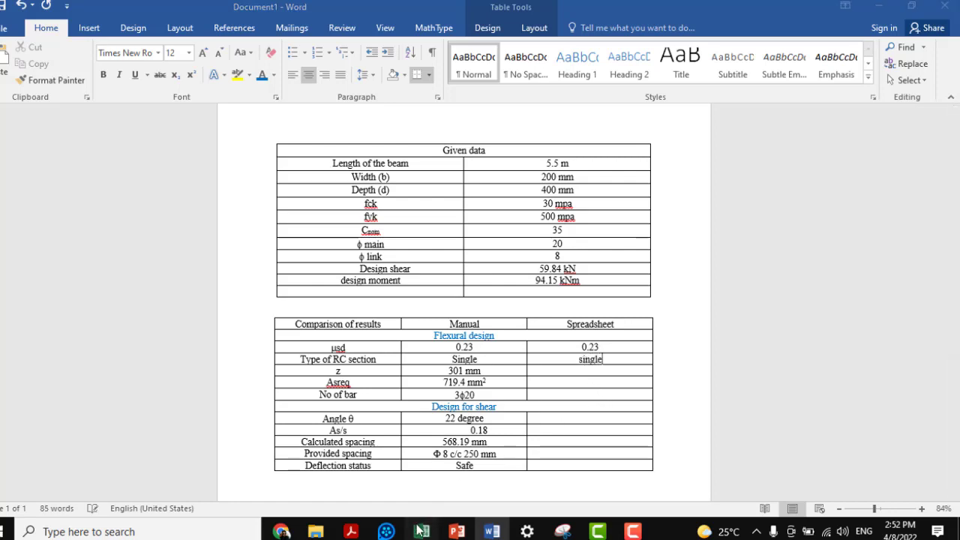
click(422, 525)
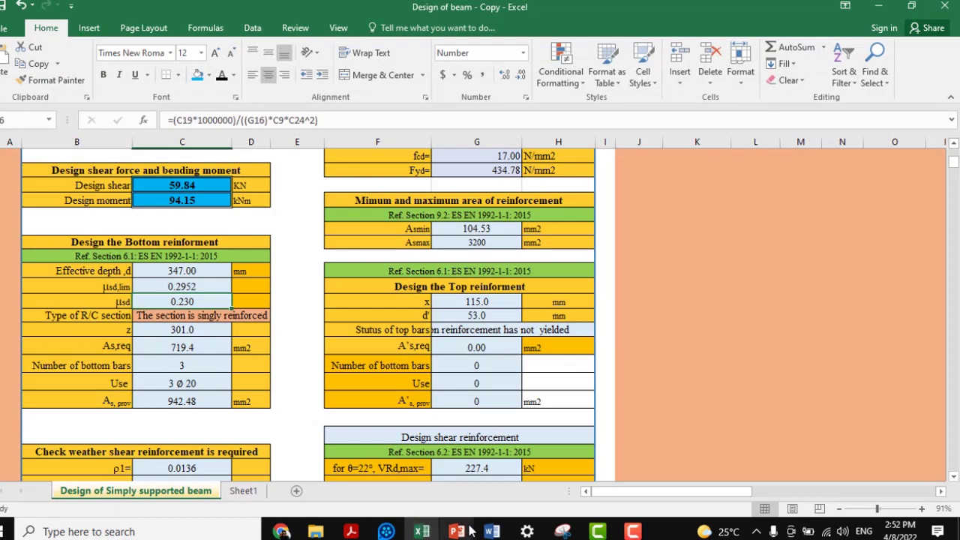
click(492, 531)
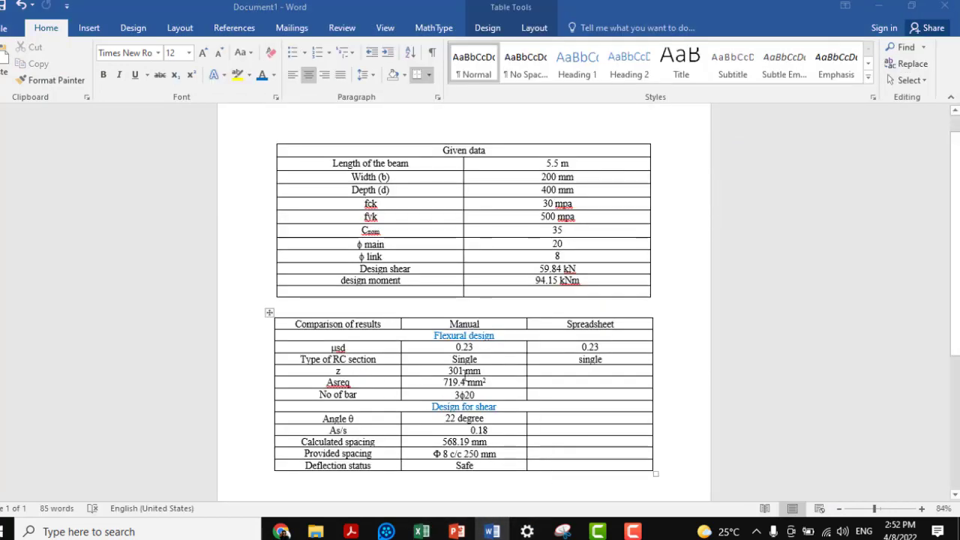
click(421, 531)
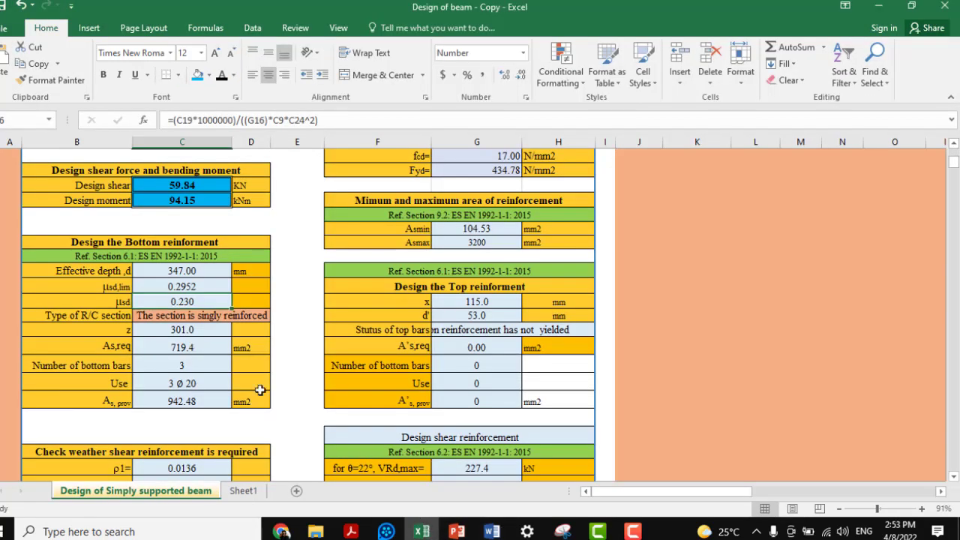
Add an mm unit beside z in Excel and record z as 301 mm in Word.
click(250, 330)
text(mm)
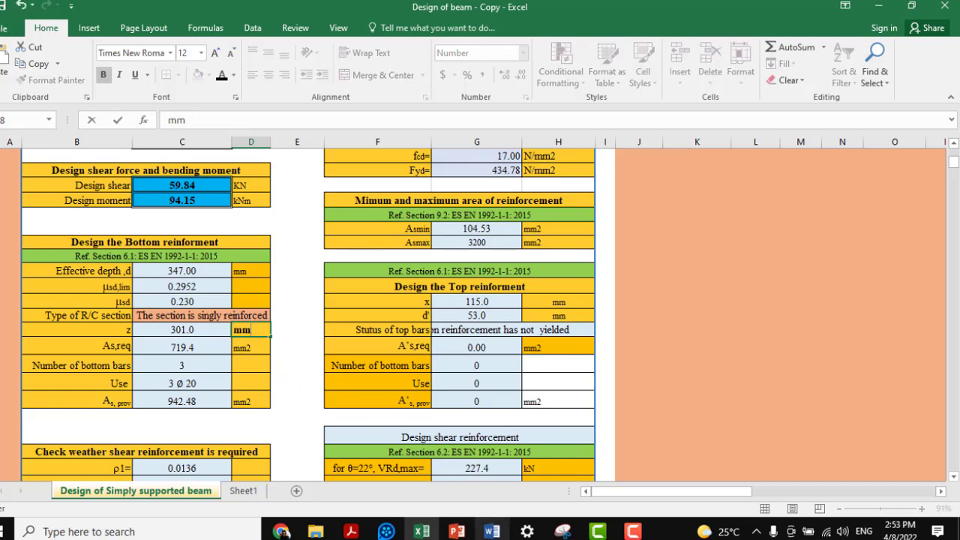
click(491, 531)
click(588, 372)
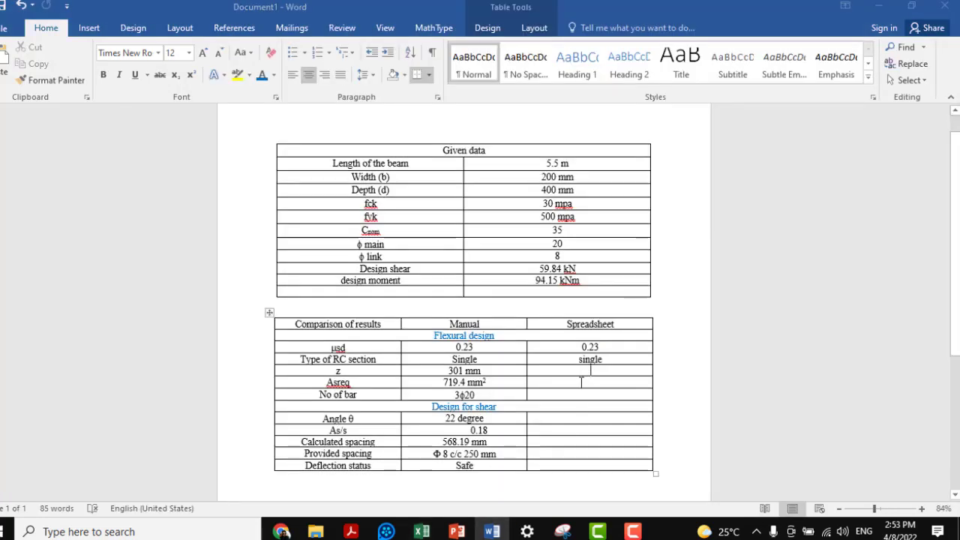
text(301)
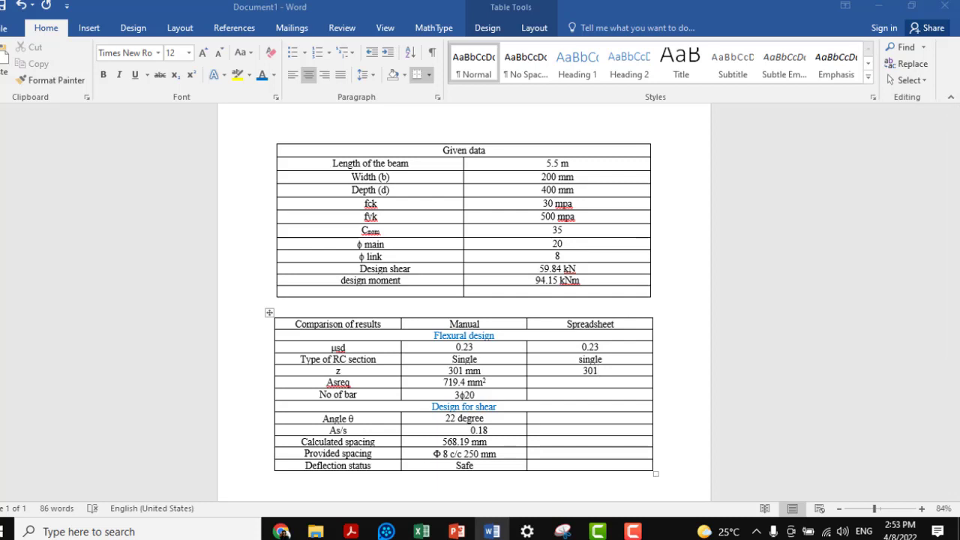
text( mm)
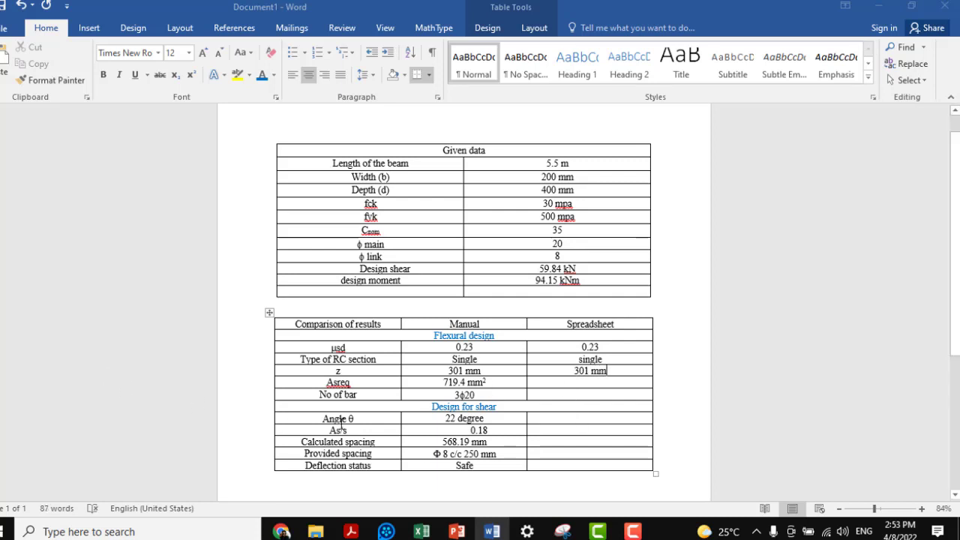
Record Asreq as 719.4 mm2 and begin entering the bars as 3f20.
click(431, 507)
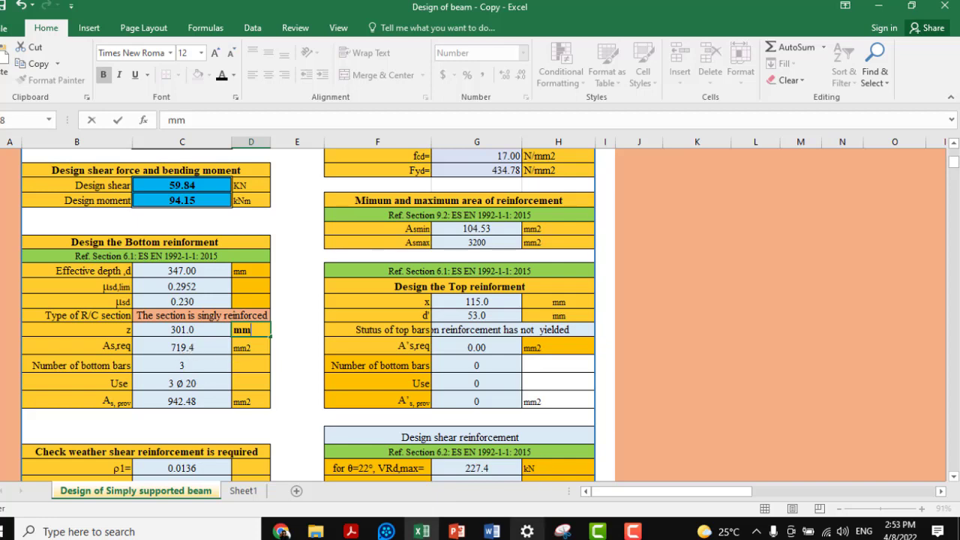
click(491, 531)
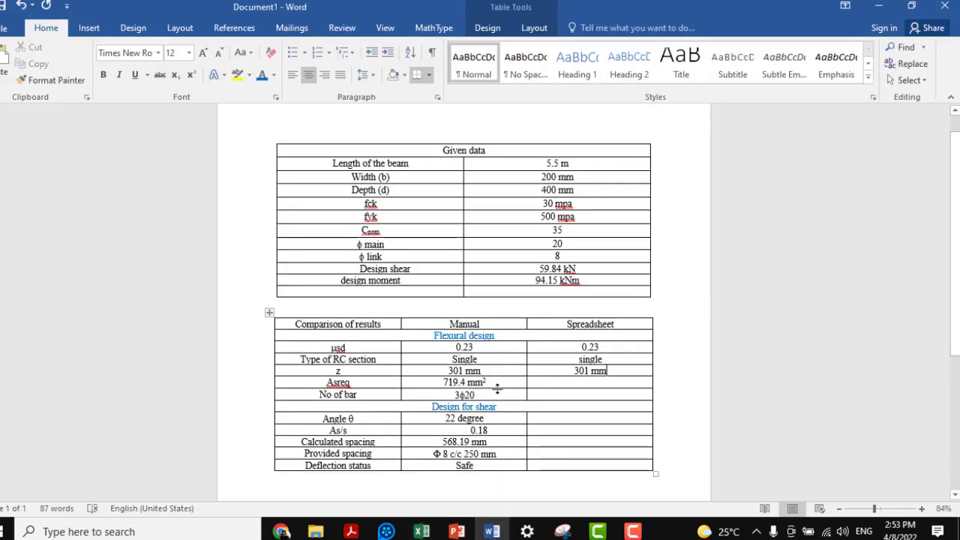
click(549, 383)
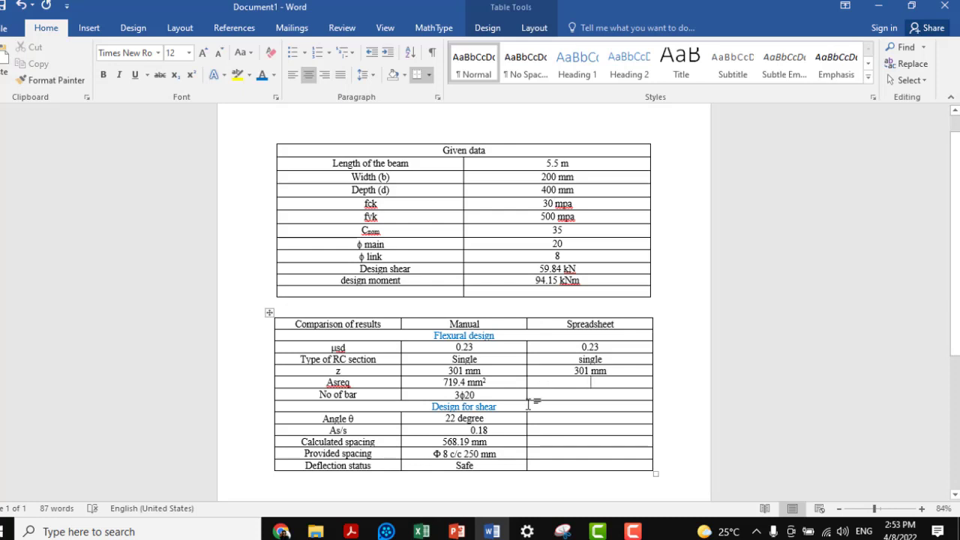
text(719.4)
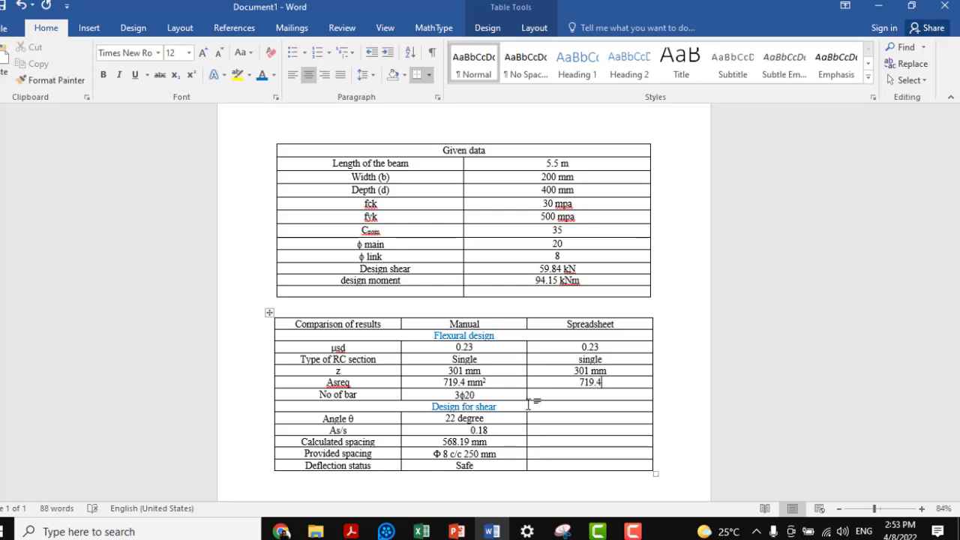
text( m)
text(m2)
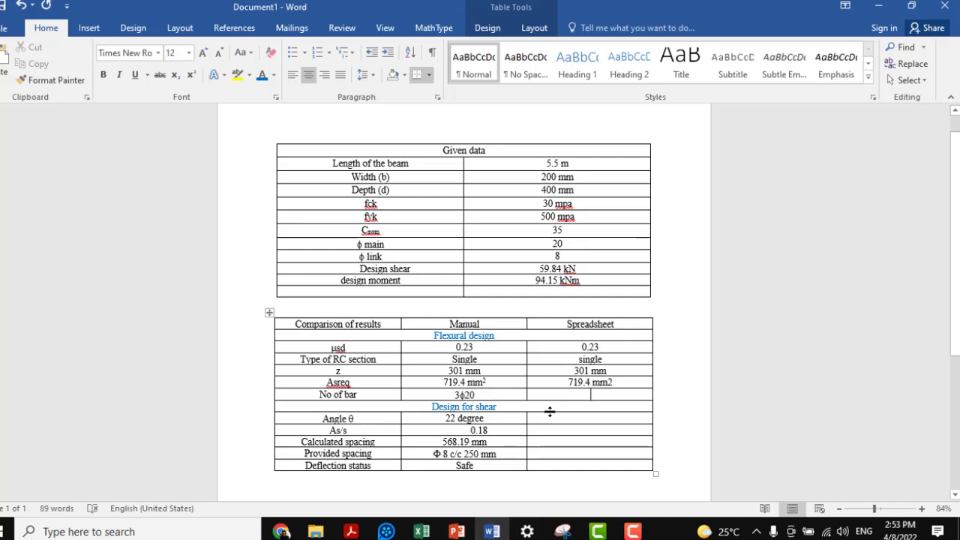
text(3f)
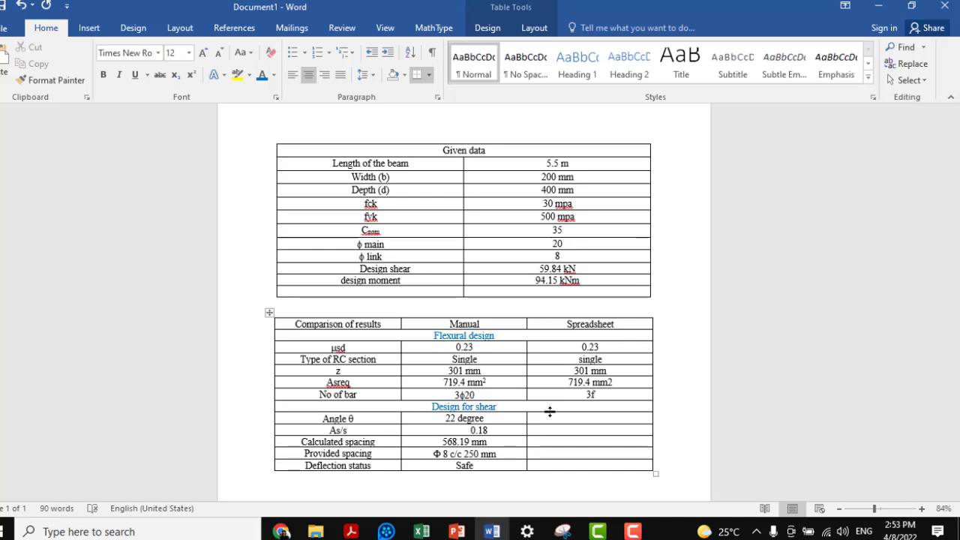
text(20)
Apply the Symbol font to the 'f' in 3f20 so the bar entry reads 3ϕ20.
drag(591, 394, 584, 394)
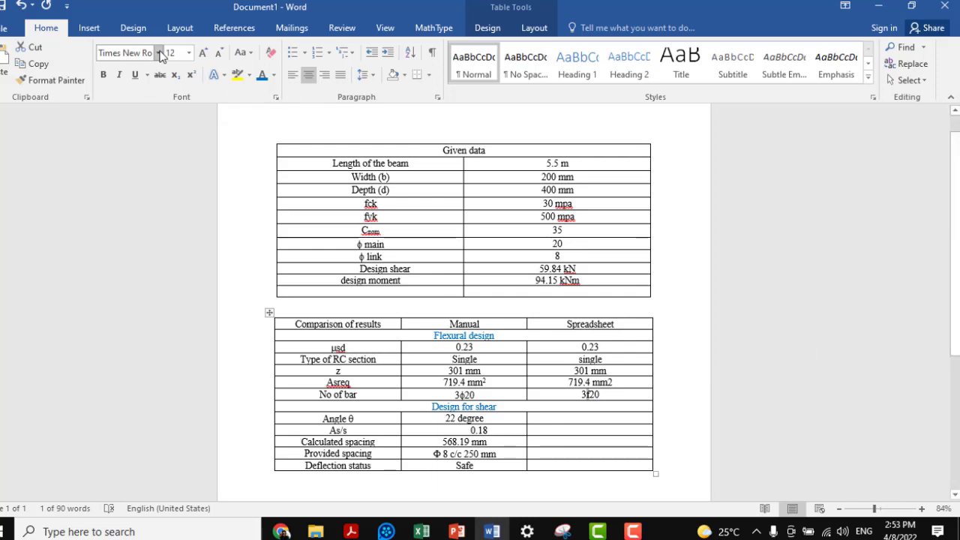
click(160, 53)
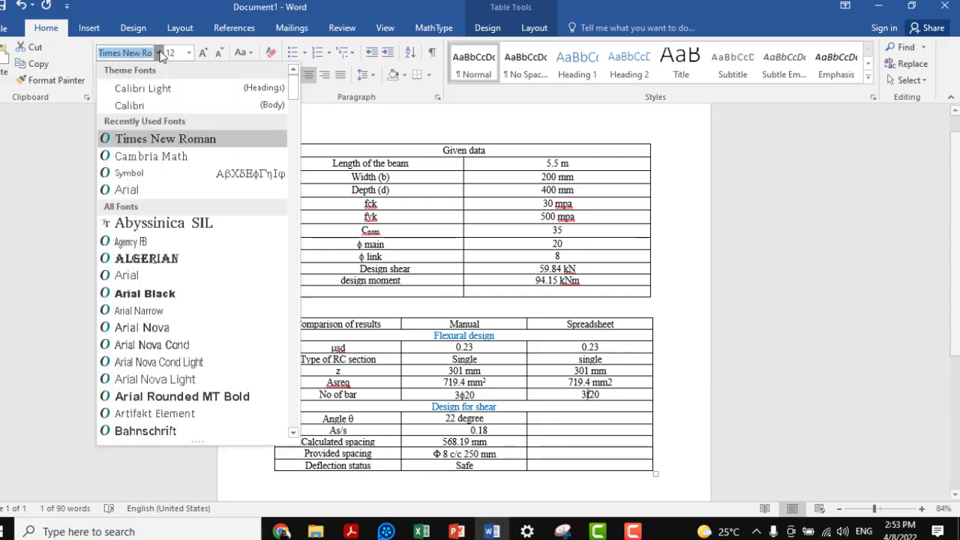
click(132, 173)
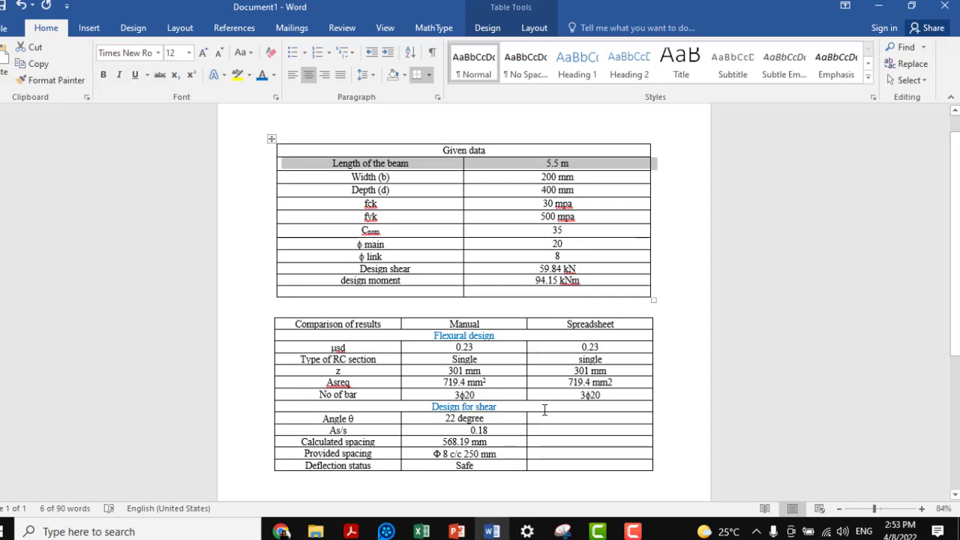
click(485, 442)
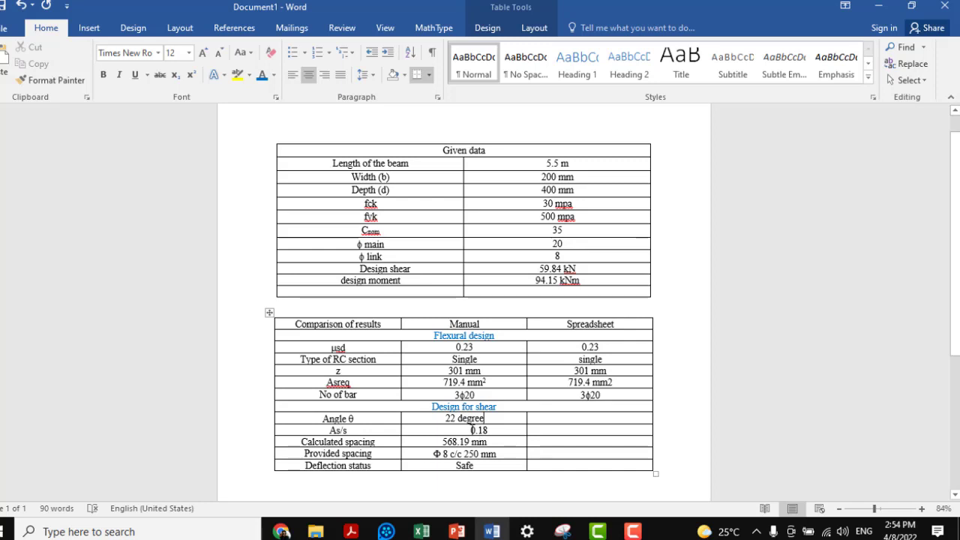
Inspect the IF formula in Excel's shear section that gives the 22.0 minimum angle θ.
click(421, 531)
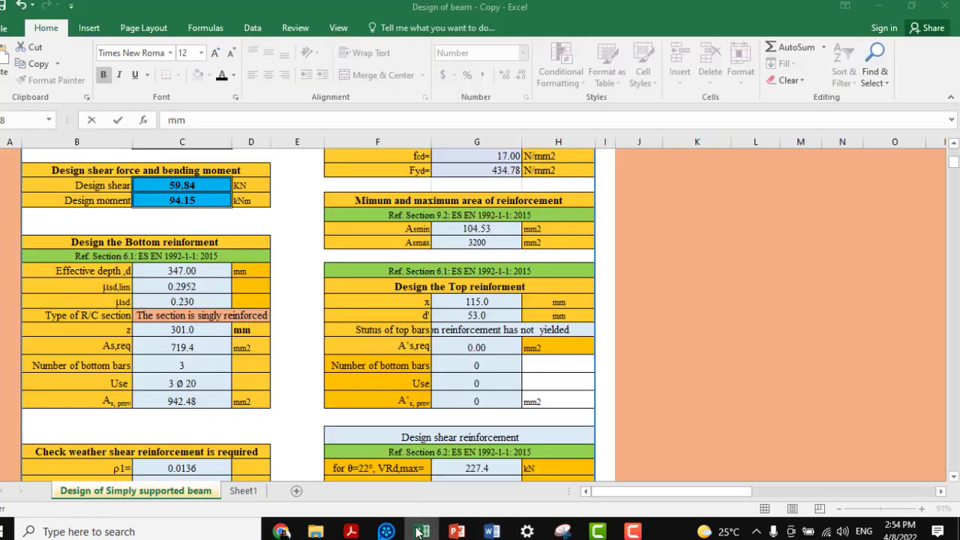
scroll(194, 365, down, 3)
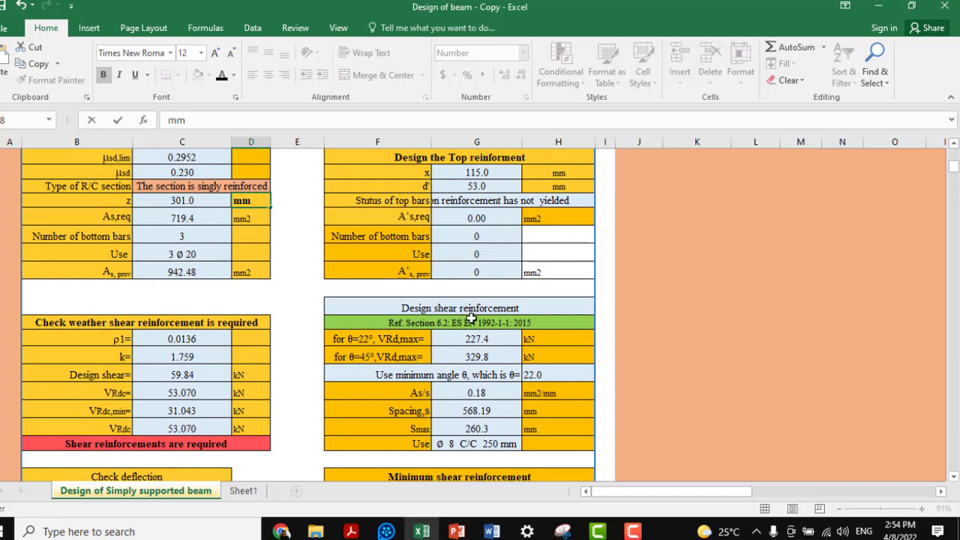
scroll(480, 327, down, 1)
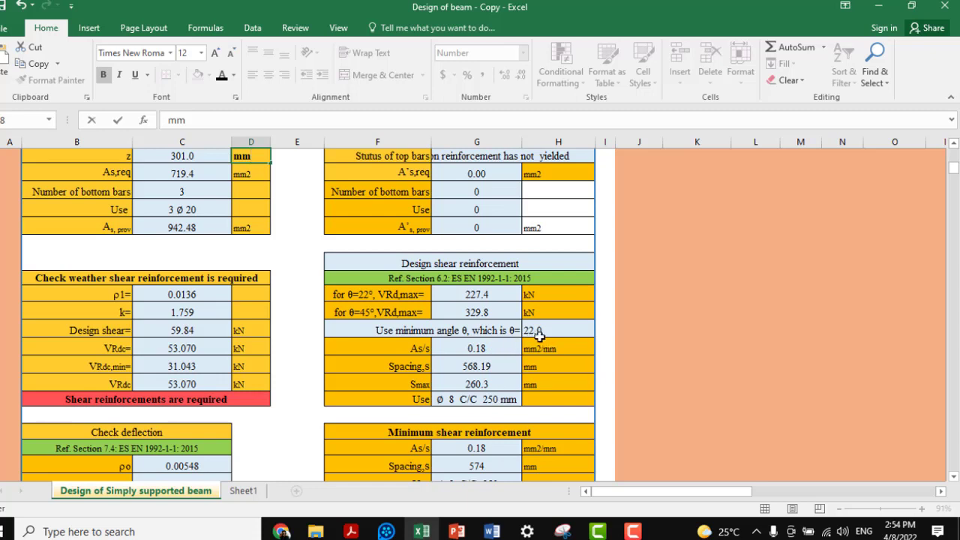
click(472, 333)
double_click(456, 331)
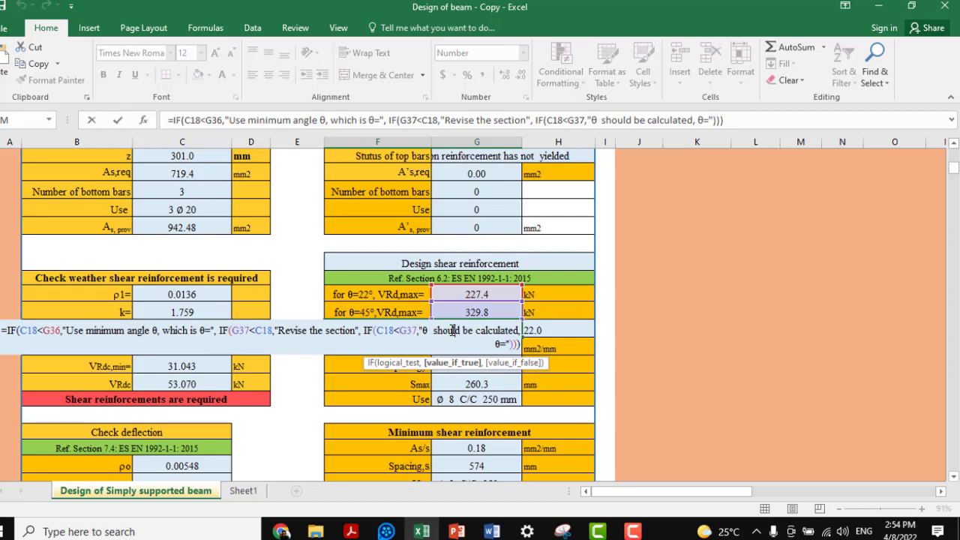
key(ctrl+Return)
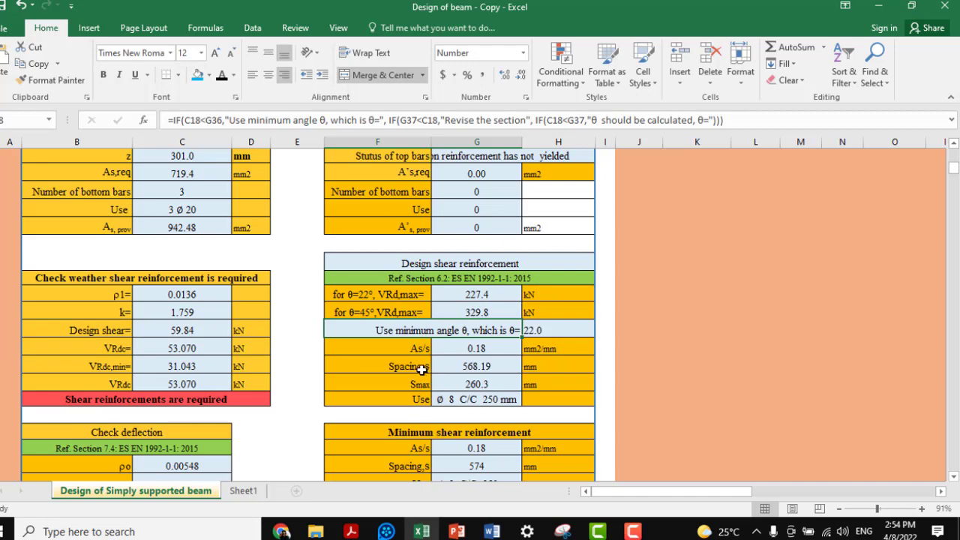
click(495, 532)
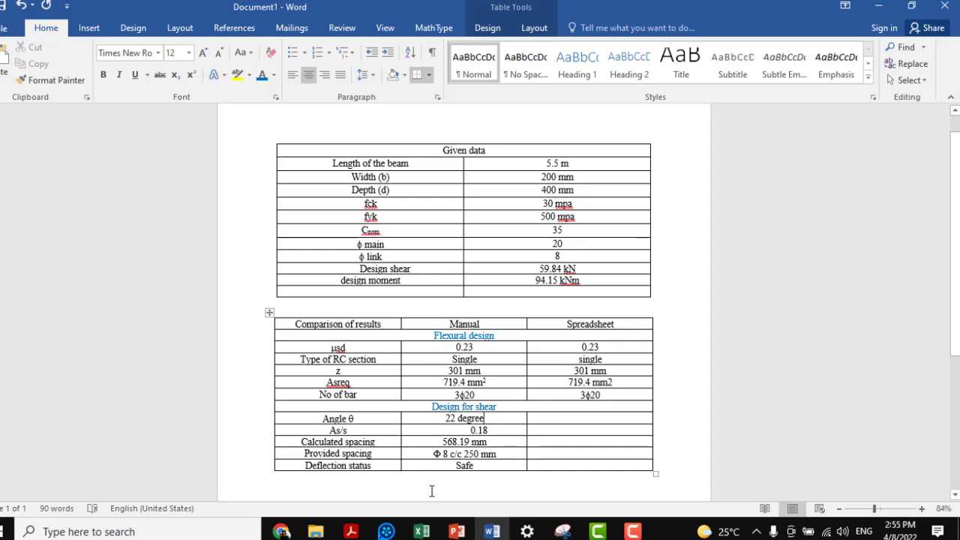
Enter 22 degree in the Spreadsheet cell of the Angle θ row.
click(559, 418)
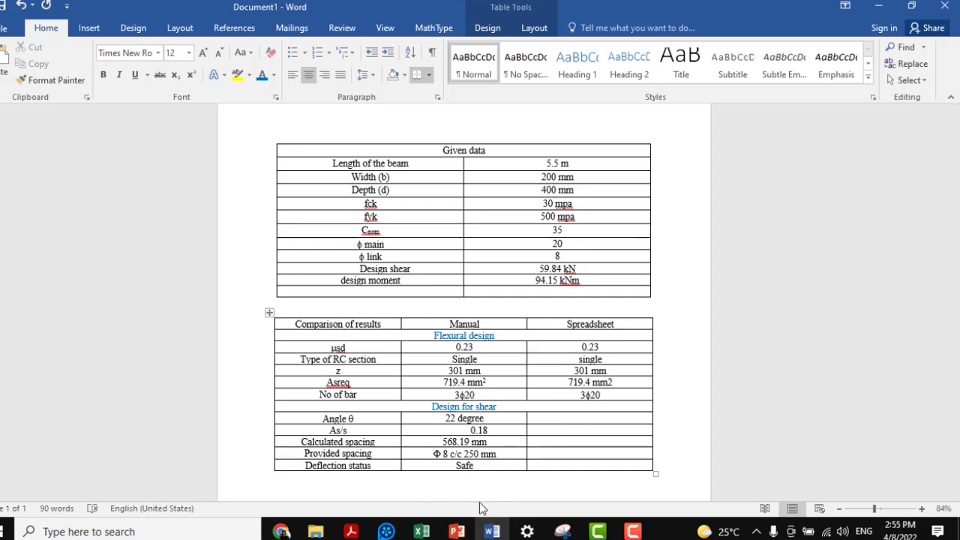
text(22 deg)
text(ree)
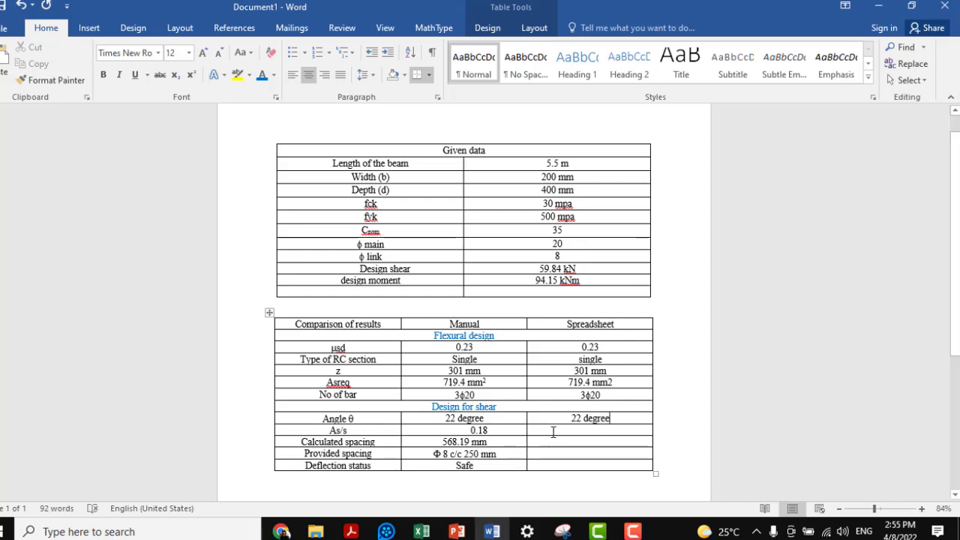
click(557, 429)
Check As/s in the Excel workbook and enter 0.18 in Word's Spreadsheet As/s cell.
click(421, 531)
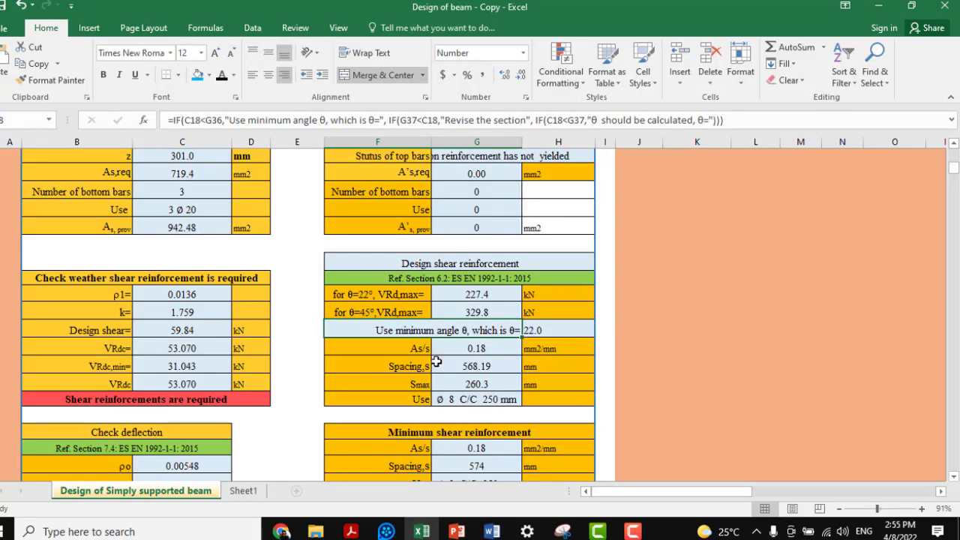
click(491, 531)
click(582, 430)
text(0.18)
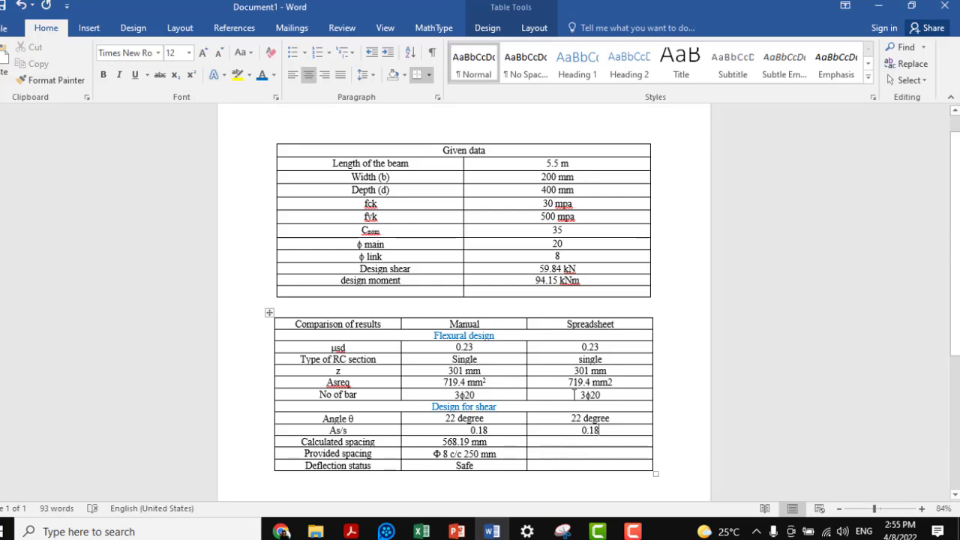
Check the spacing in Excel and enter 568.19 mm as the Spreadsheet calculated spacing.
click(584, 442)
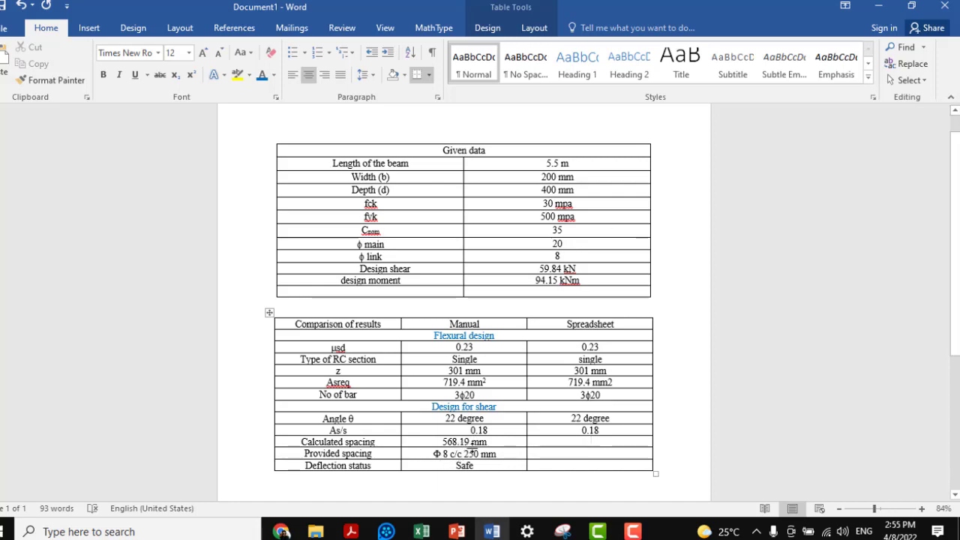
click(422, 531)
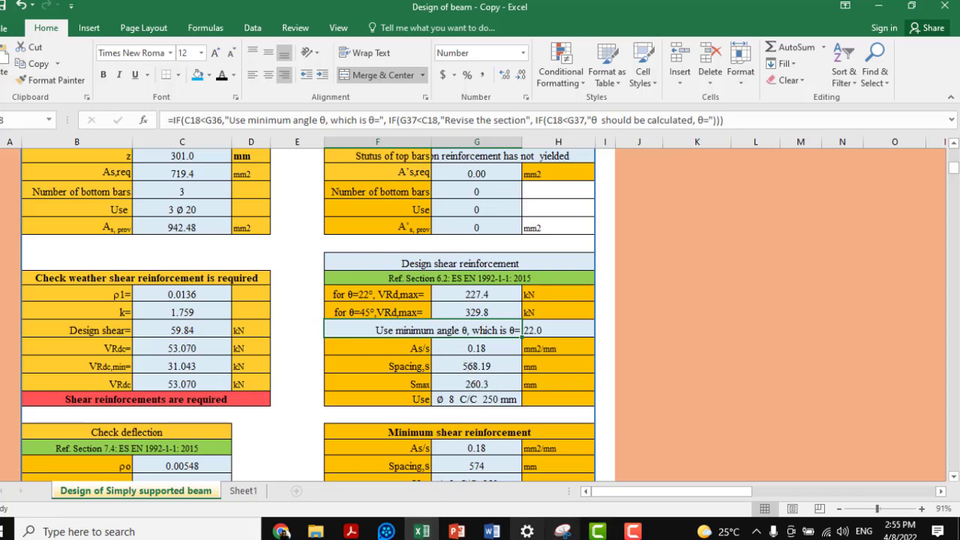
click(492, 531)
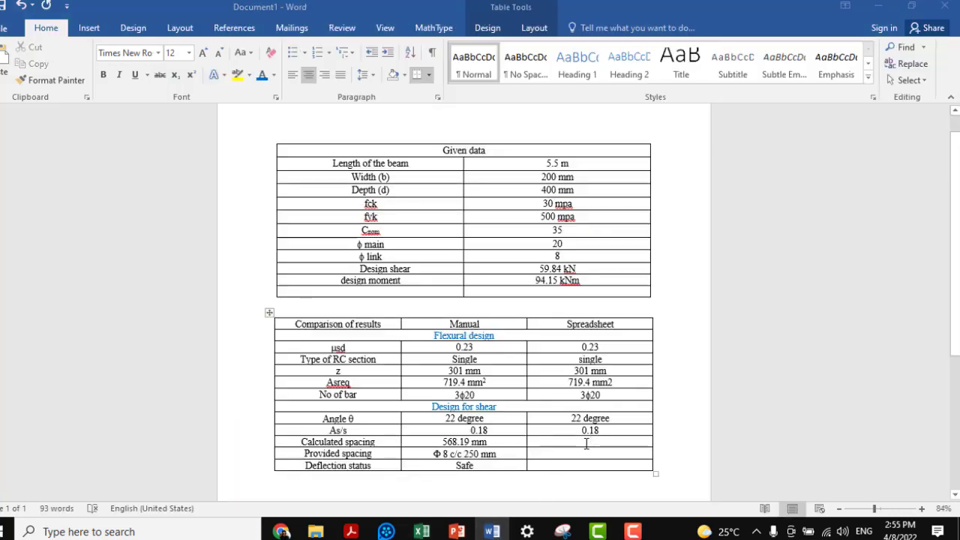
click(586, 443)
text(568)
text(.19)
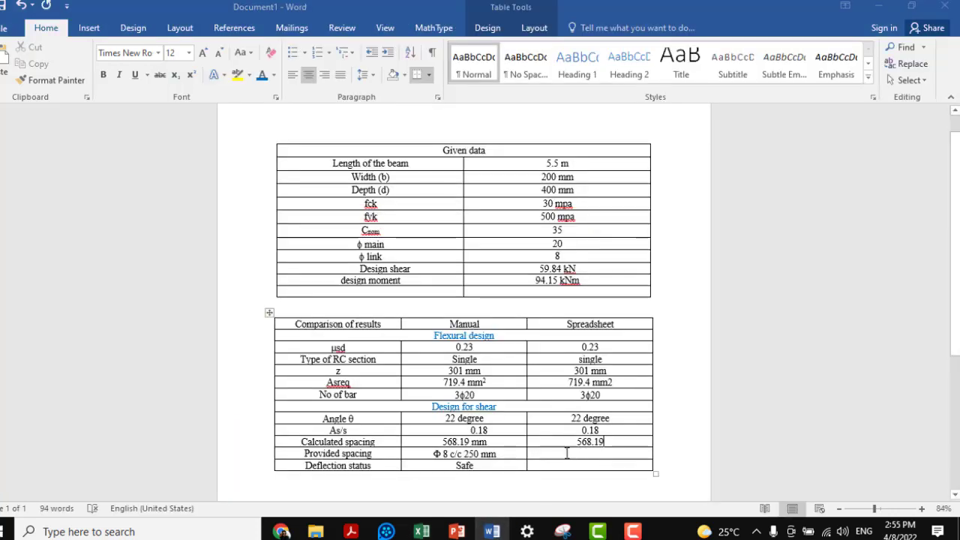
text( mm)
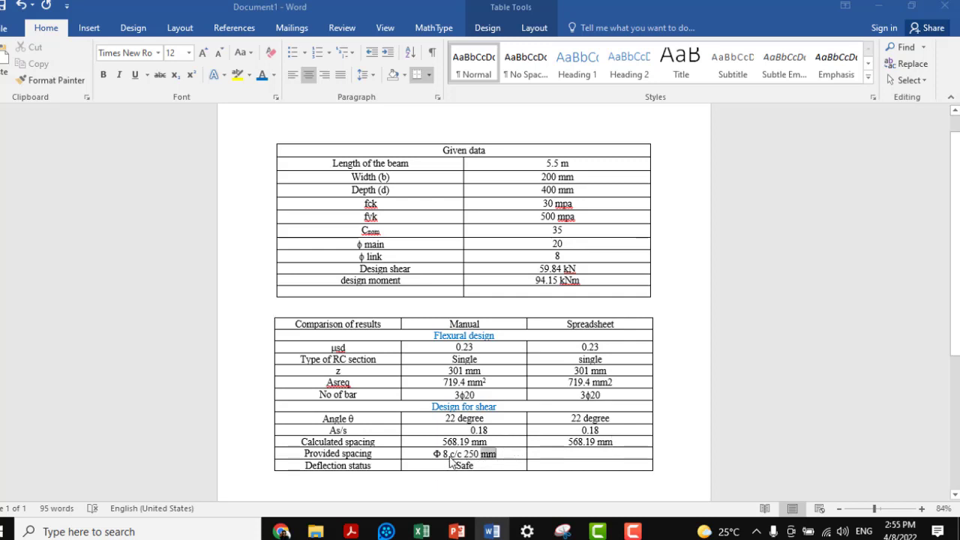
Copy the Manual provided spacing text Φ 8 c/c 250 mm.
mouse_move(498, 454)
mouse_down()
mouse_move(429, 460)
mouse_move(495, 455)
mouse_up()
click(433, 454)
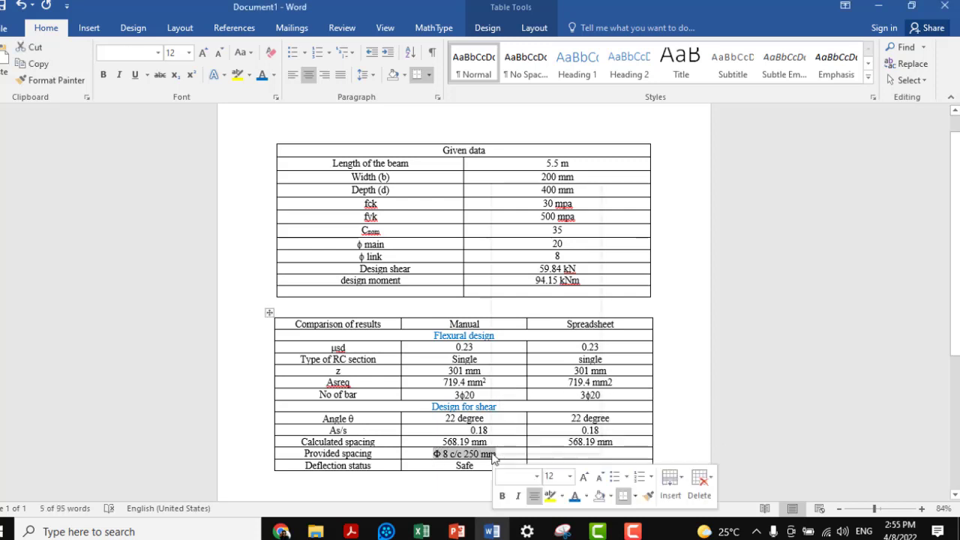
right_click(493, 456)
click(548, 216)
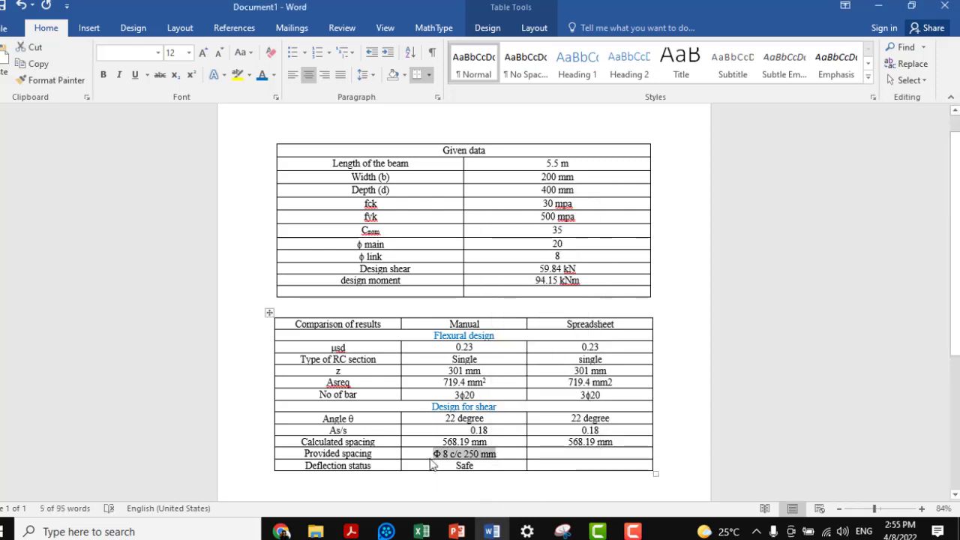
Inspect the formula behind Excel's provided shear spacing result without changing it.
click(418, 530)
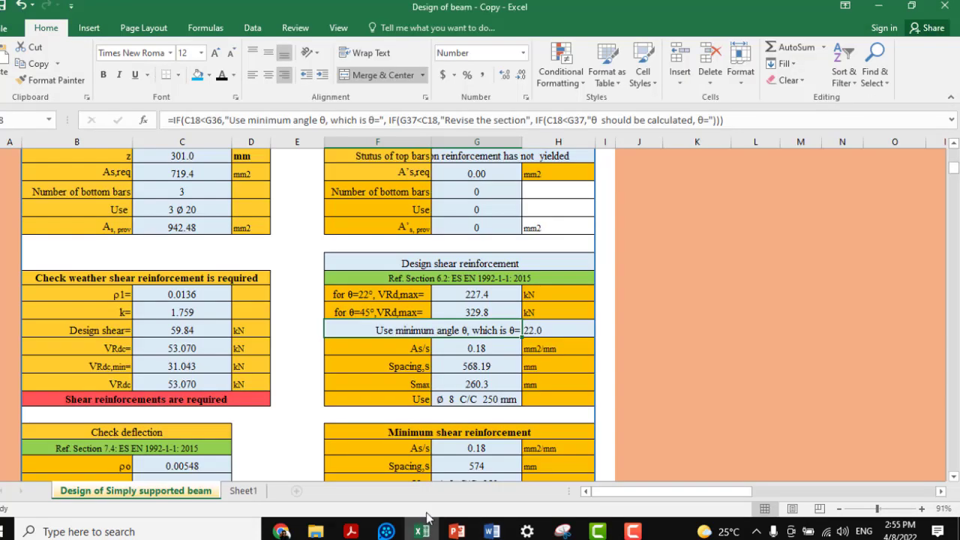
click(409, 395)
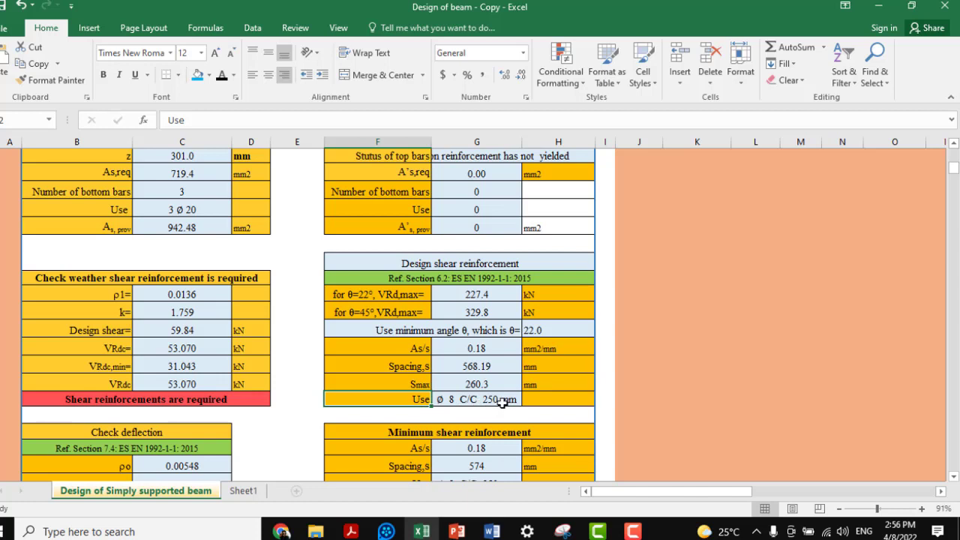
click(459, 401)
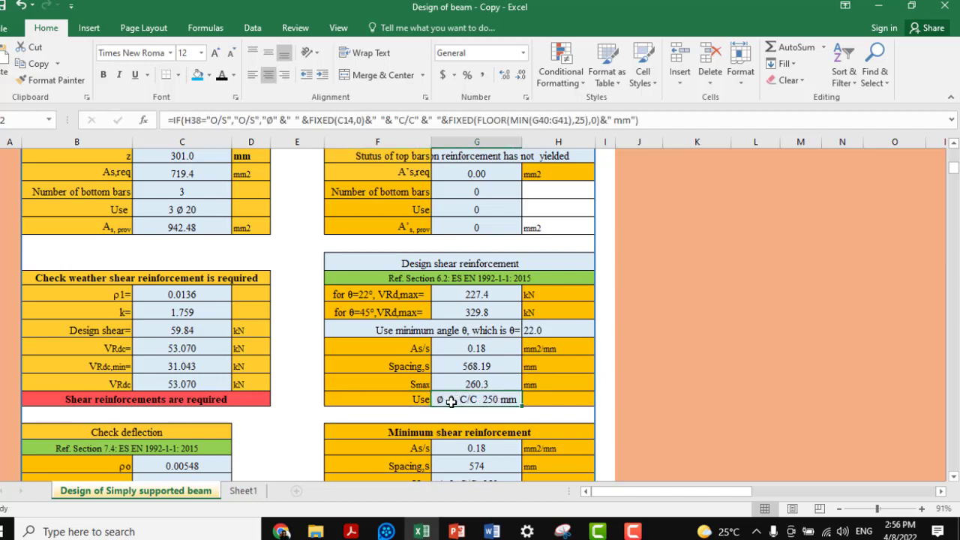
double_click(451, 402)
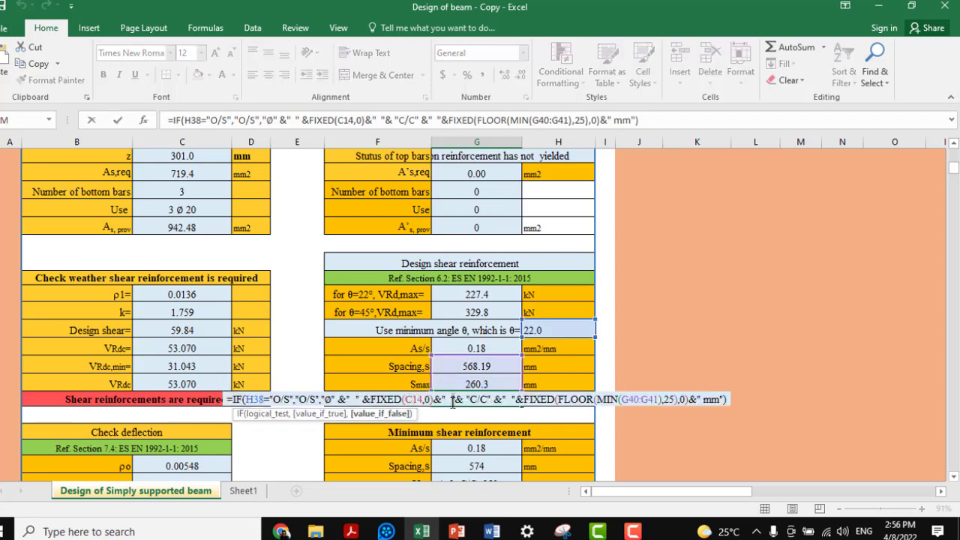
key(Escape)
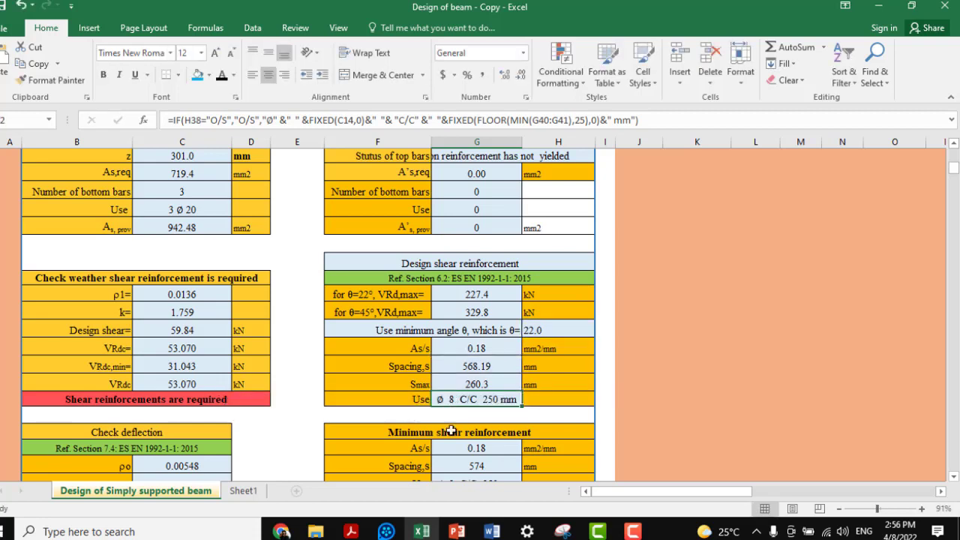
Paste Φ 8 c/c 250 mm into the Spreadsheet Provided spacing cell, redoing the wrong-symbol paste.
click(492, 531)
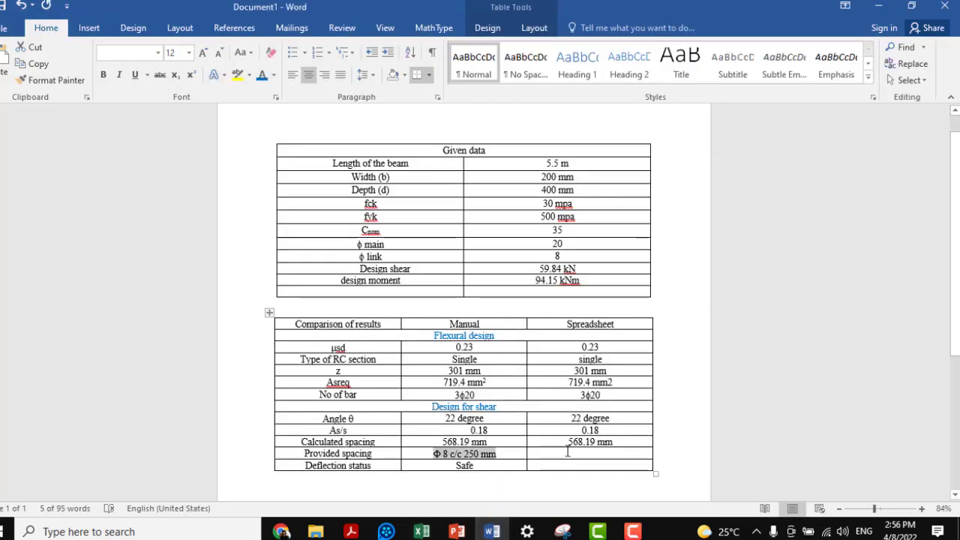
click(568, 452)
right_click(567, 456)
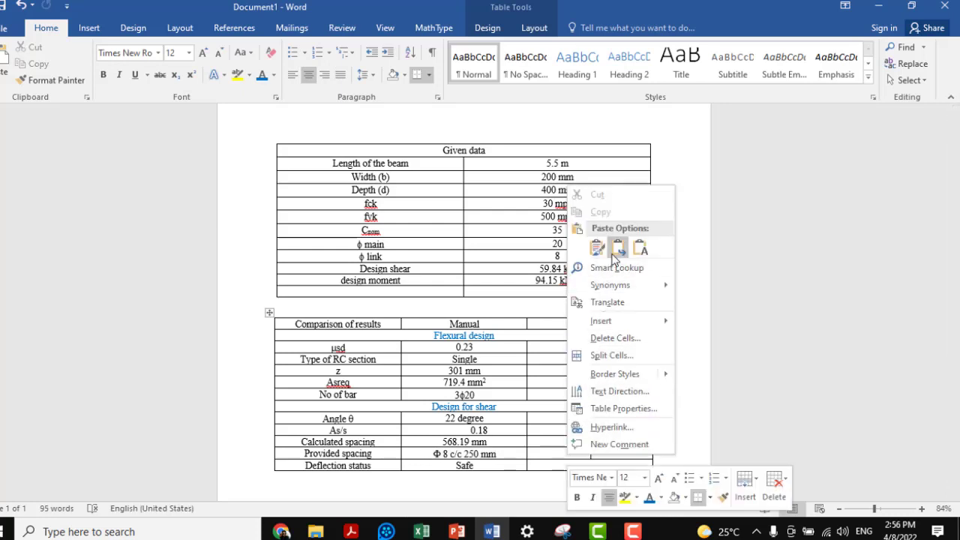
click(617, 248)
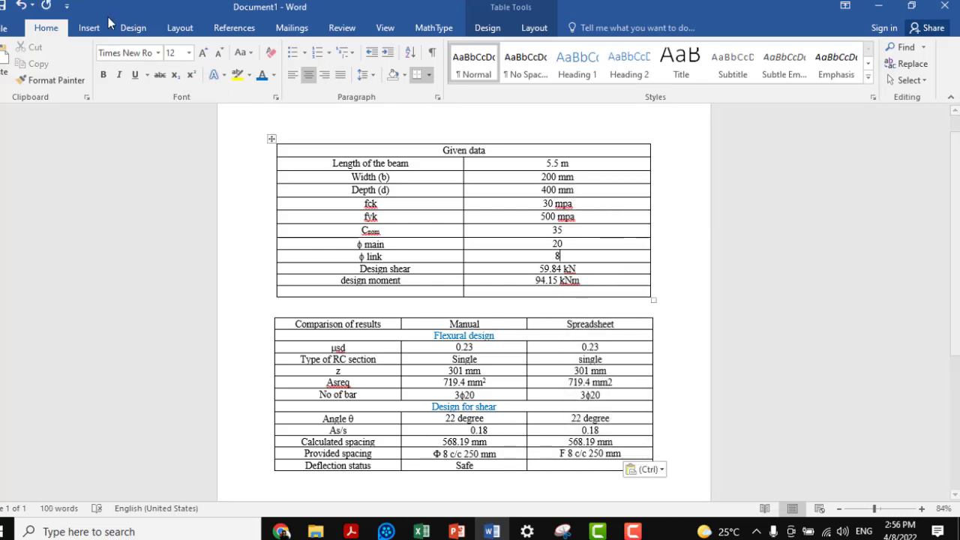
click(21, 6)
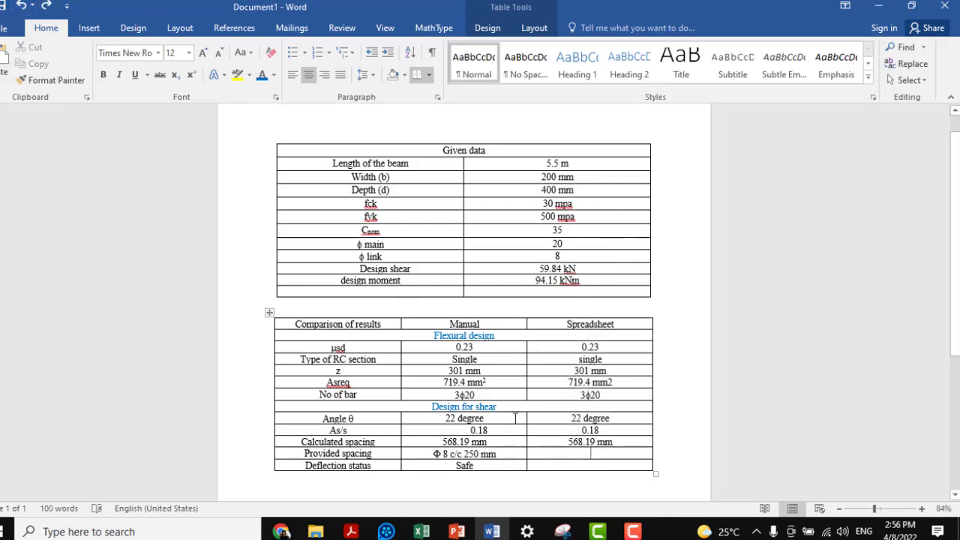
right_click(611, 418)
click(625, 187)
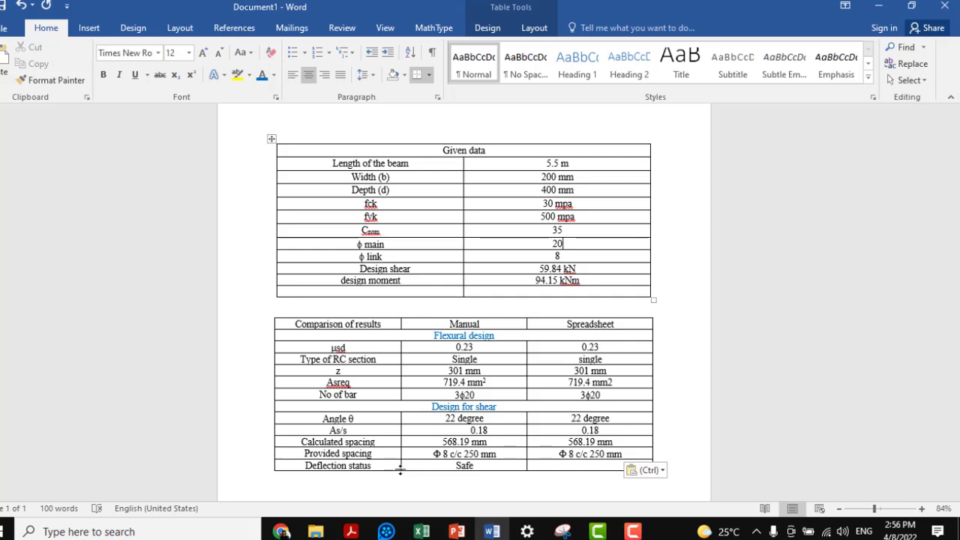
click(477, 466)
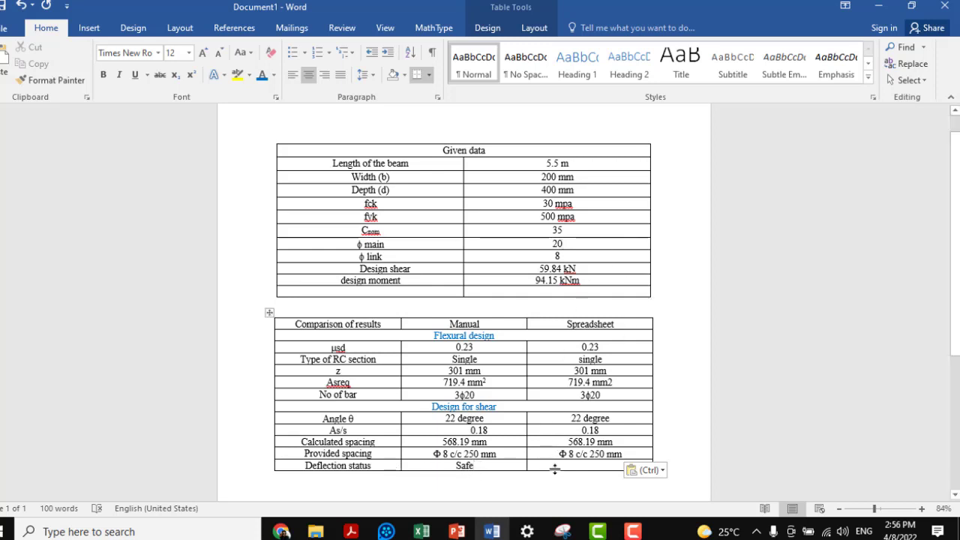
click(421, 531)
Give the structural system cell a bright blue fill.
scroll(418, 453, down, 1)
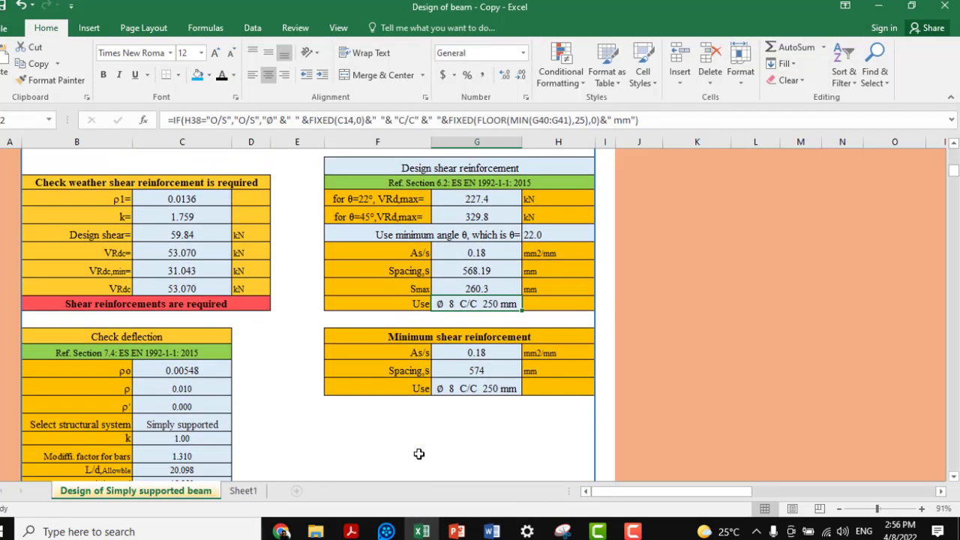
scroll(418, 454, down, 3)
scroll(148, 302, up, 3)
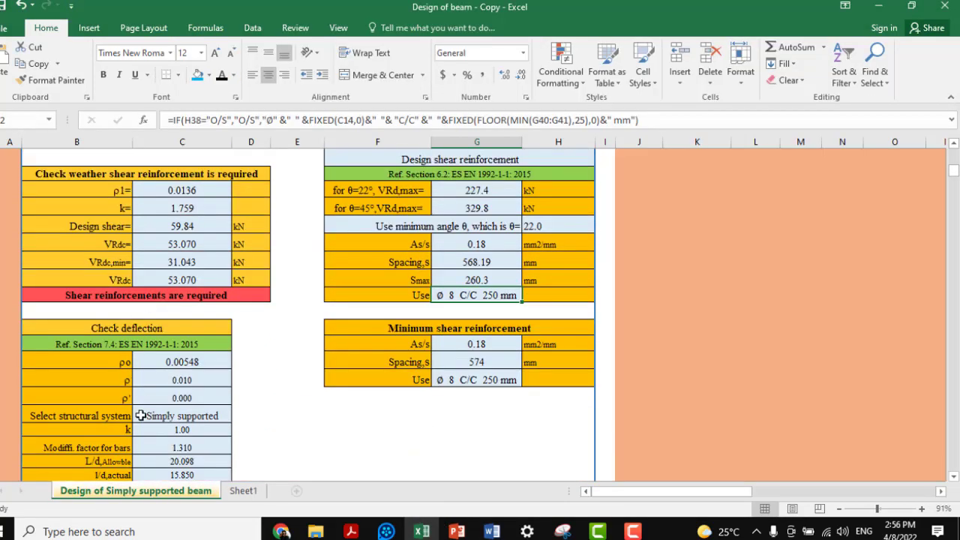
scroll(143, 415, down, 1)
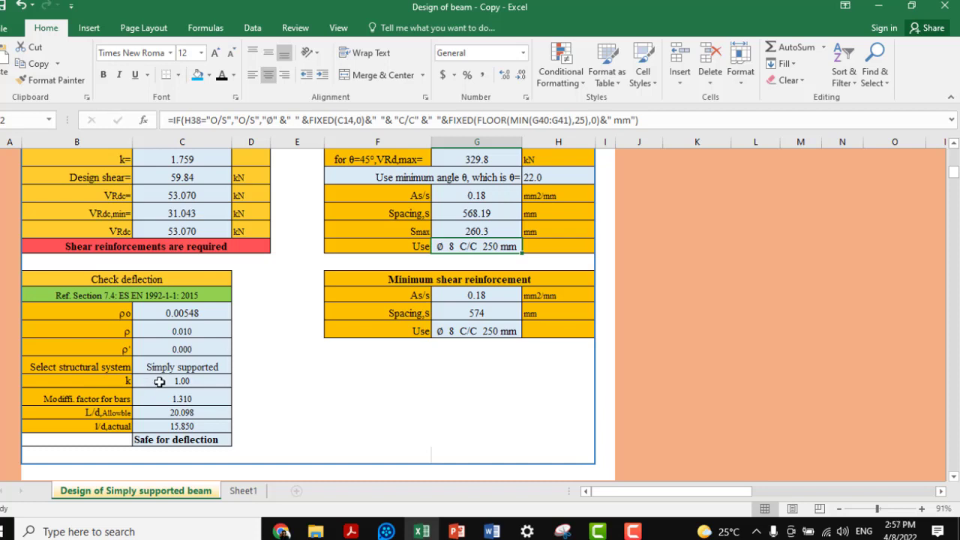
double_click(175, 367)
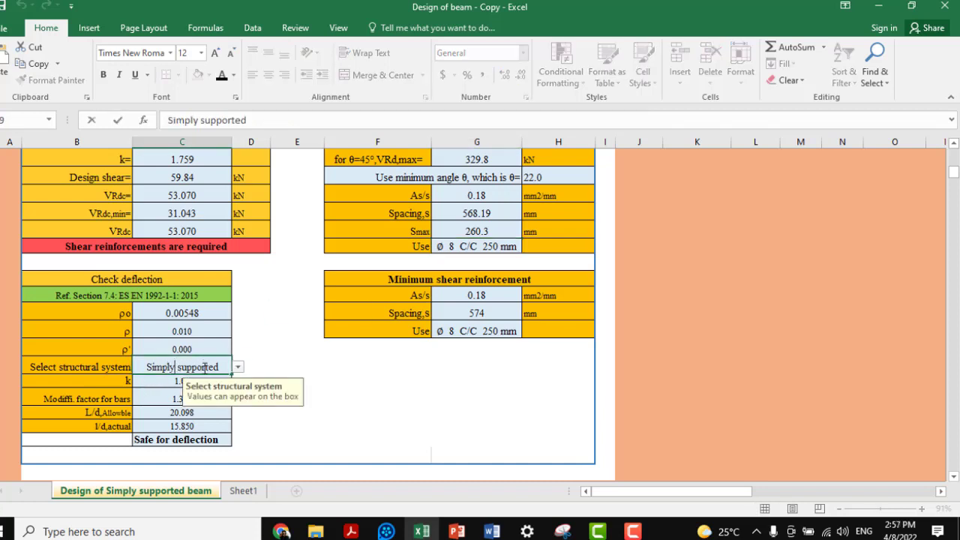
click(238, 369)
click(216, 365)
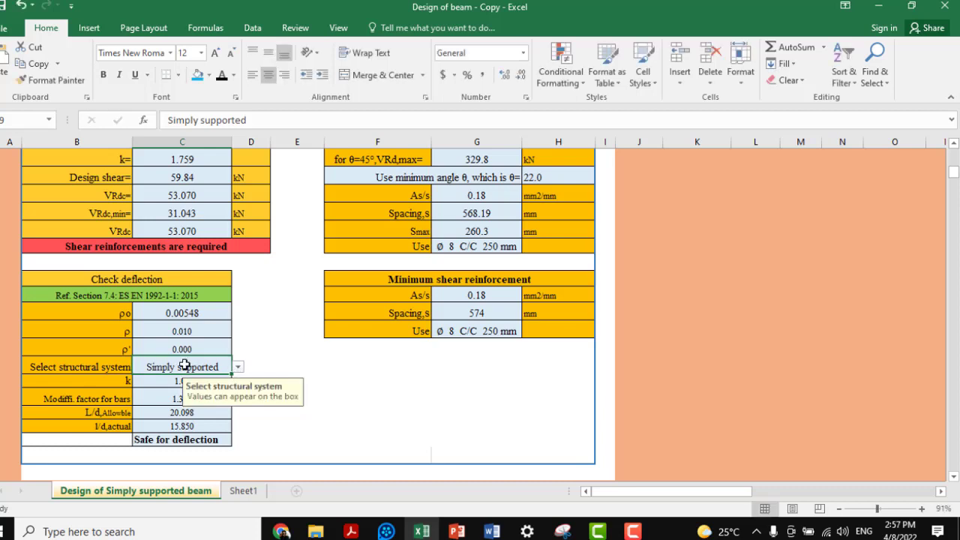
click(198, 78)
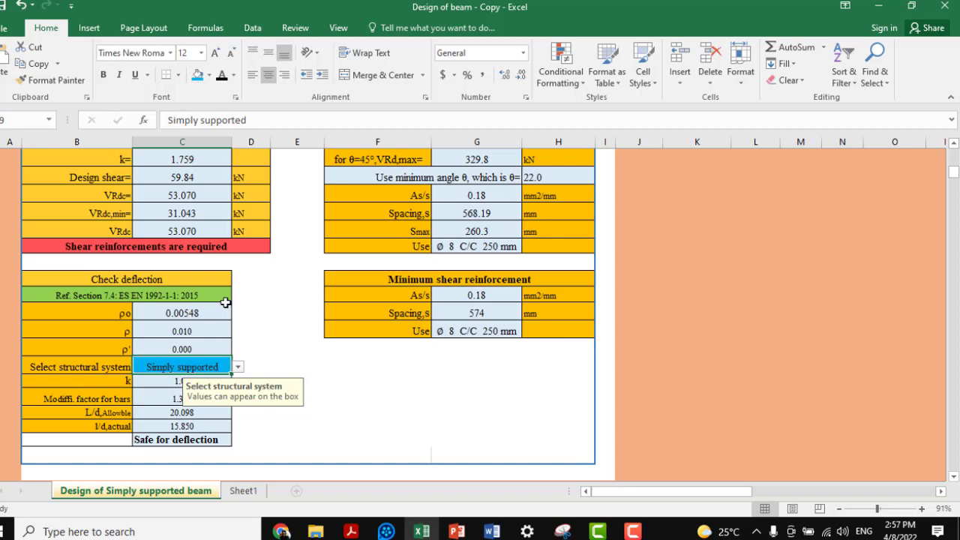
Set the structural system to Cantilever and review the failing deflection check.
click(238, 367)
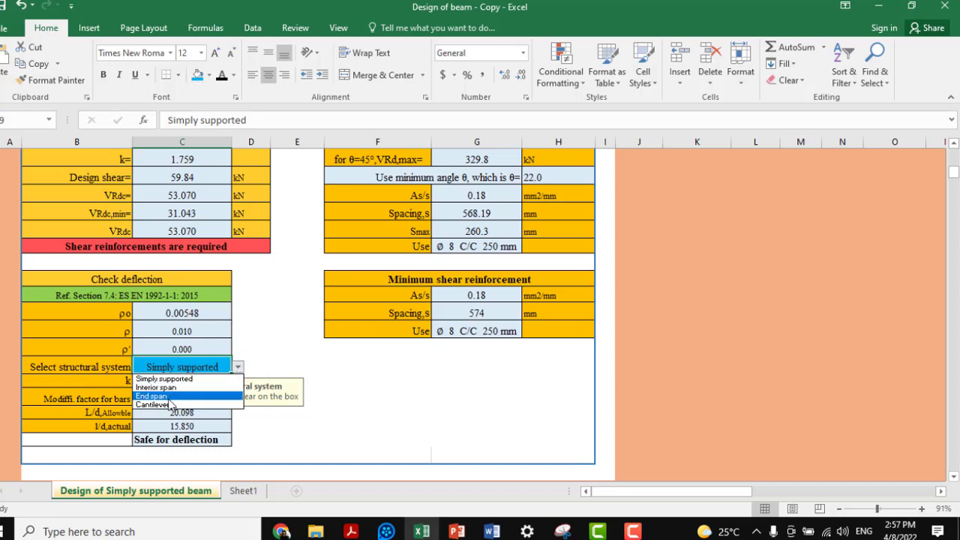
click(154, 404)
click(363, 399)
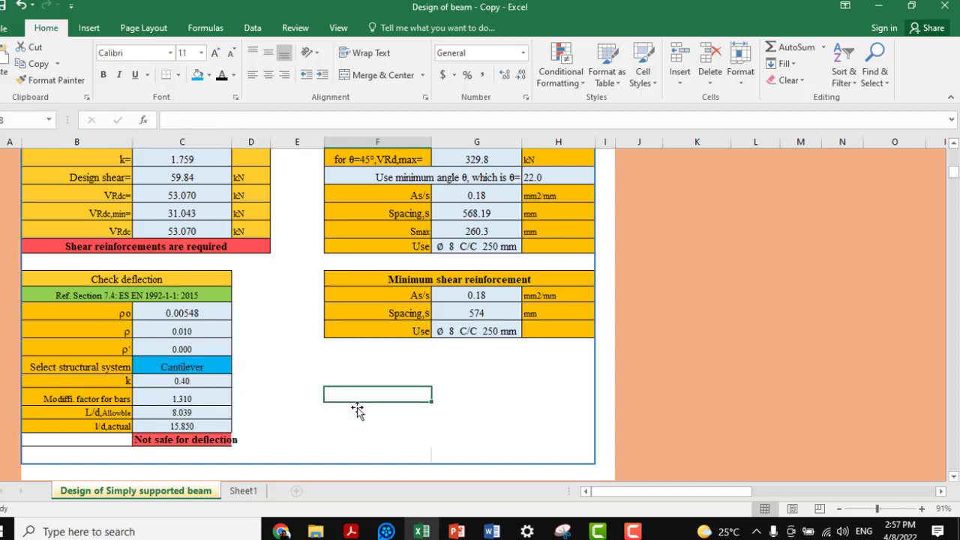
key(Up)
key(Up)
key(Up)
scroll(225, 352, up, 2)
scroll(248, 322, up, 10)
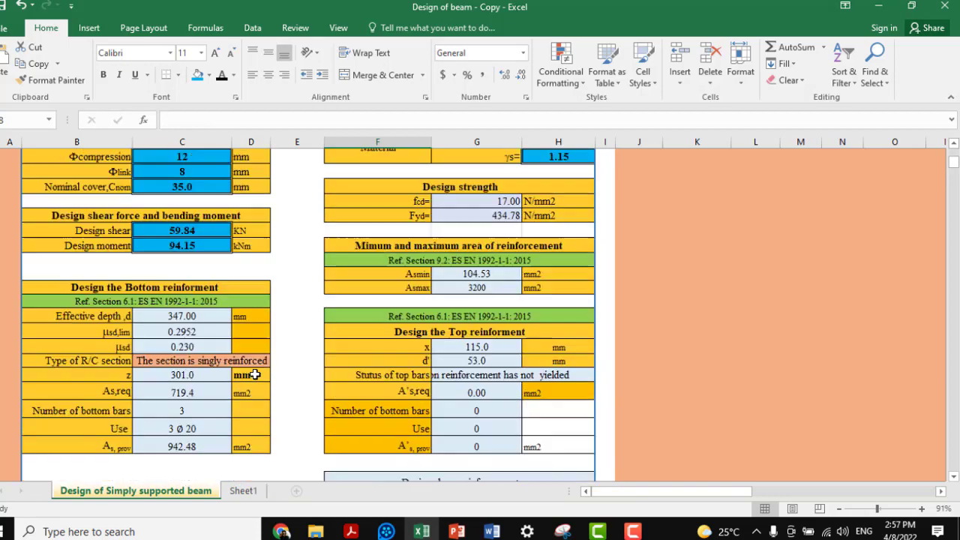
scroll(216, 308, up, 5)
scroll(234, 311, down, 3)
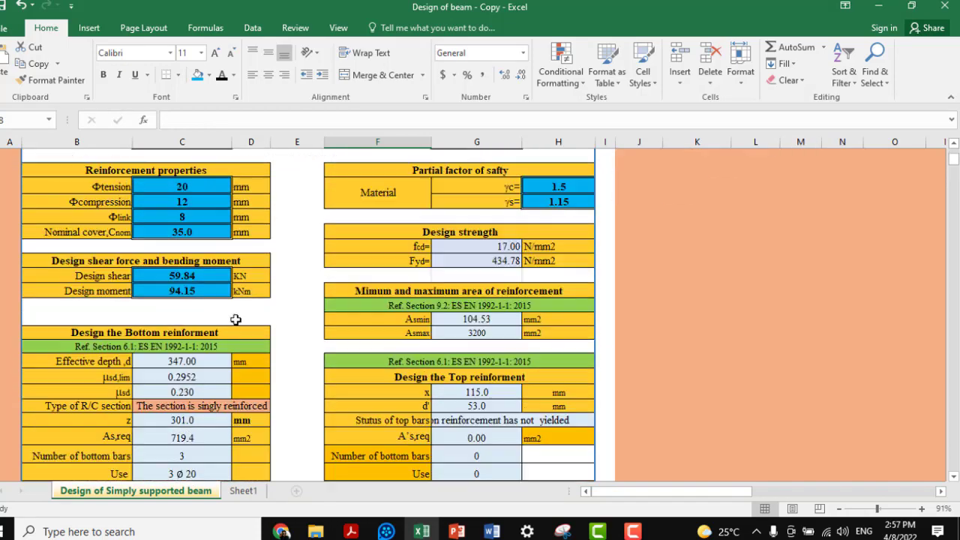
scroll(235, 330, down, 6)
scroll(234, 339, down, 3)
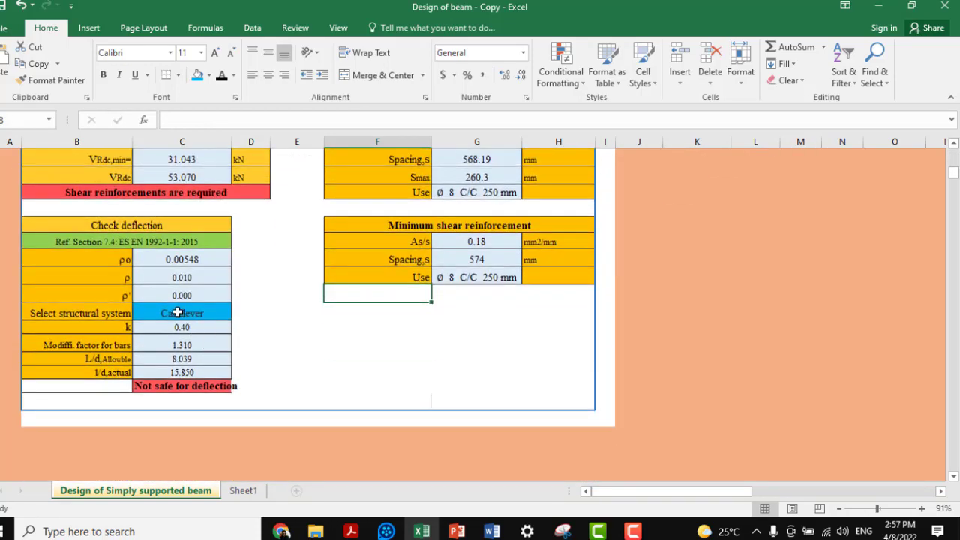
Switch the structural system back to Simply supported, making deflection Safe with allowable L/d 20.098.
double_click(202, 313)
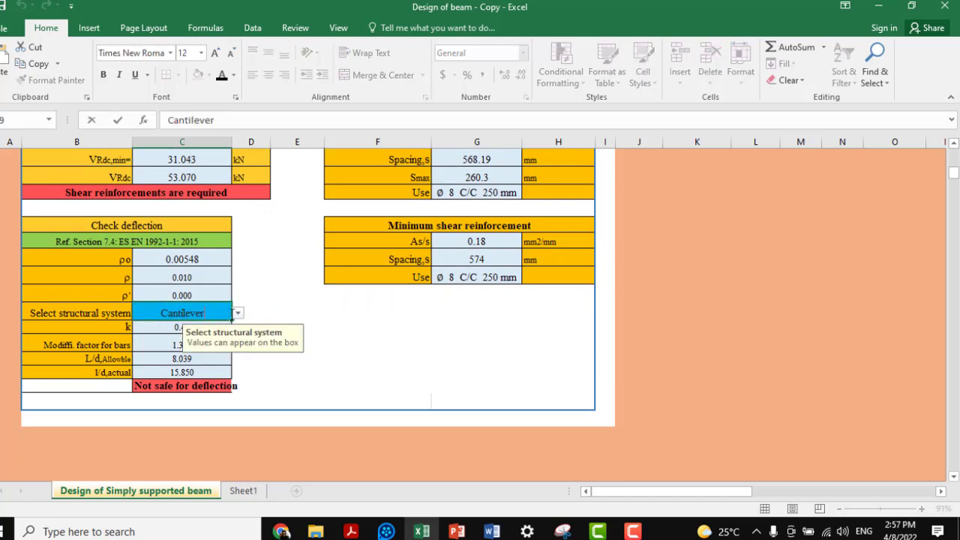
click(237, 313)
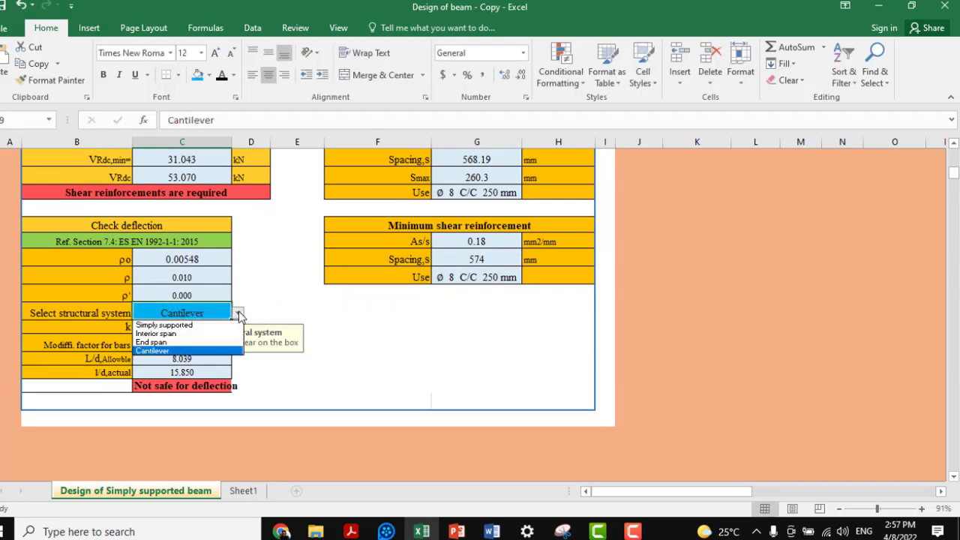
click(192, 325)
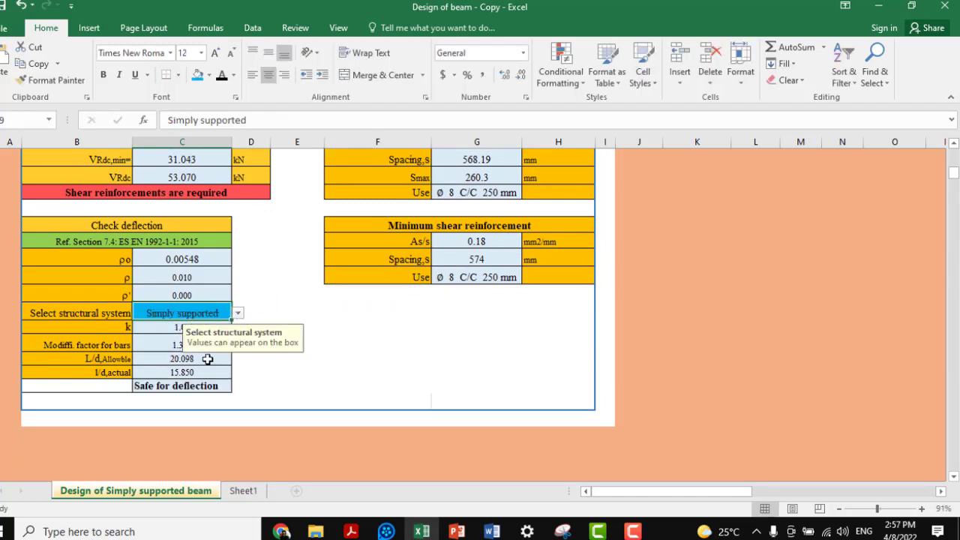
scroll(228, 369, up, 2)
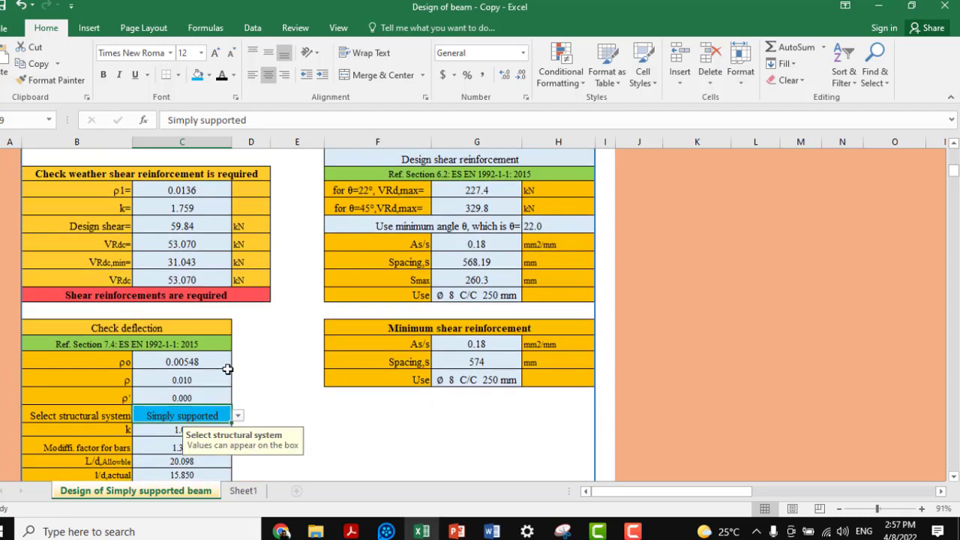
scroll(186, 405, down, 2)
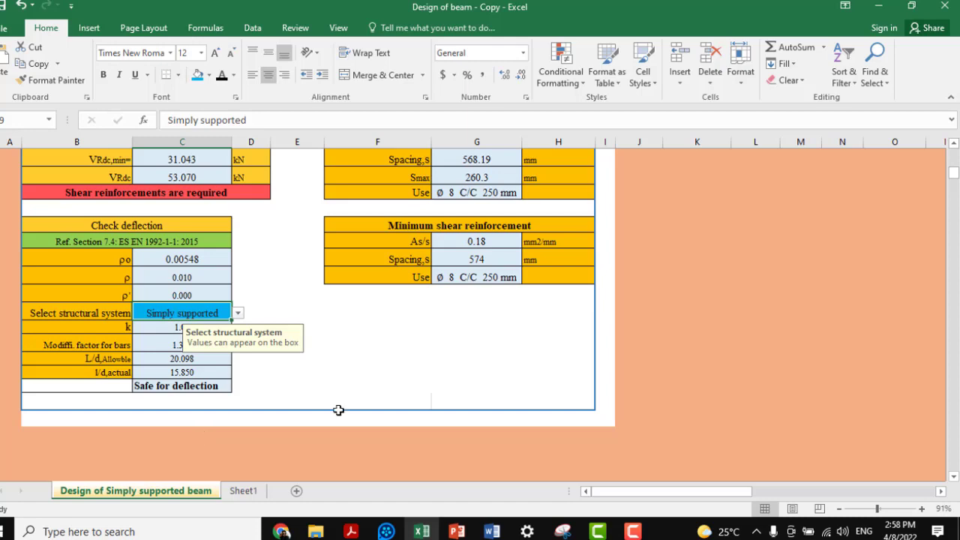
scroll(339, 410, up, 1)
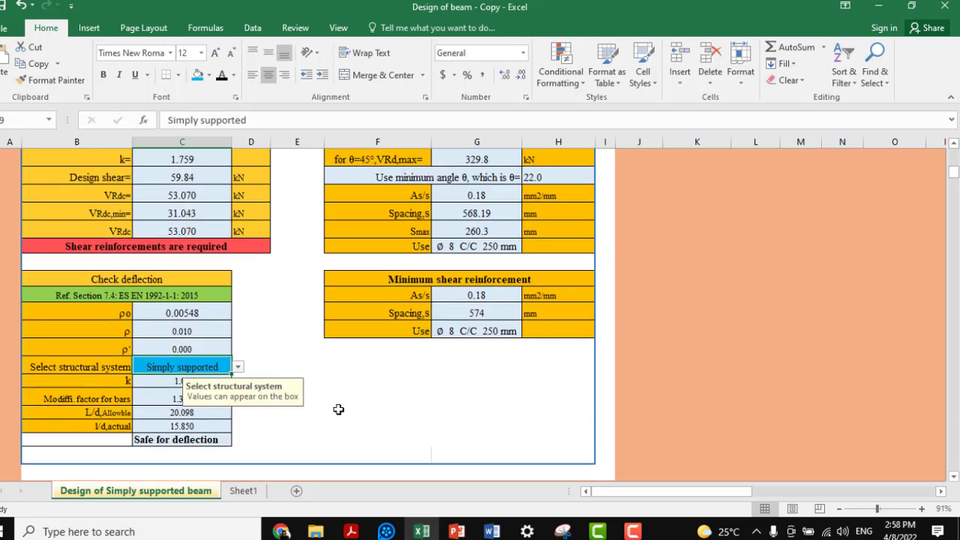
scroll(338, 409, up, 2)
scroll(338, 410, up, 2)
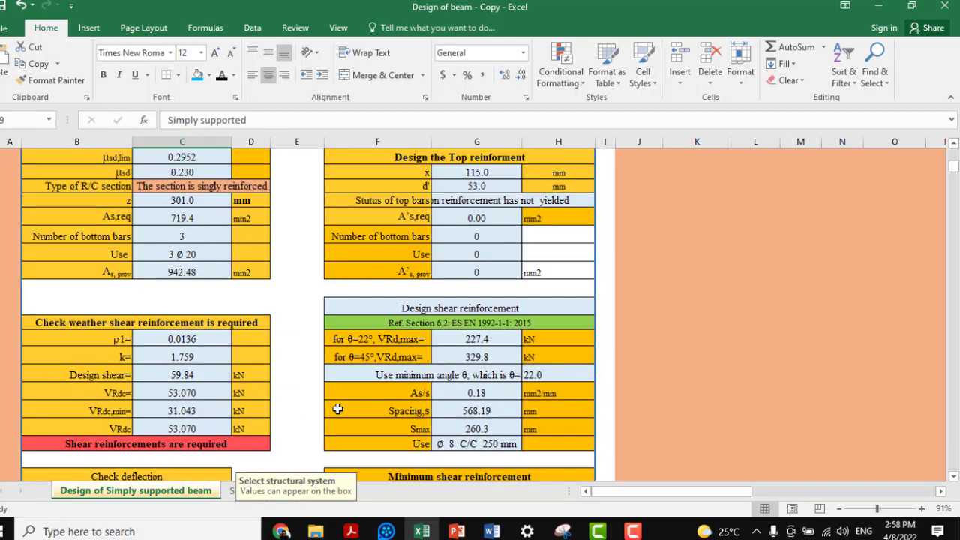
scroll(336, 410, up, 1)
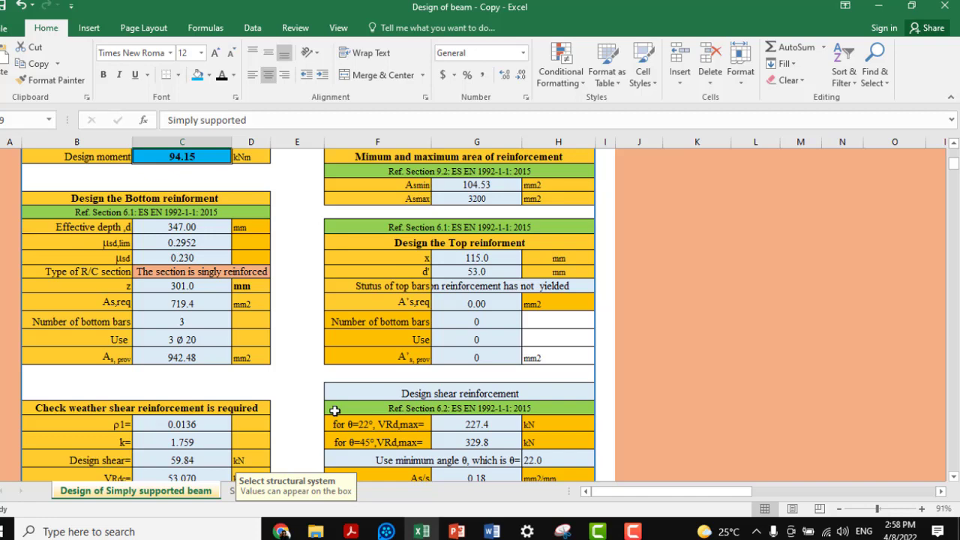
scroll(384, 378, down, 1)
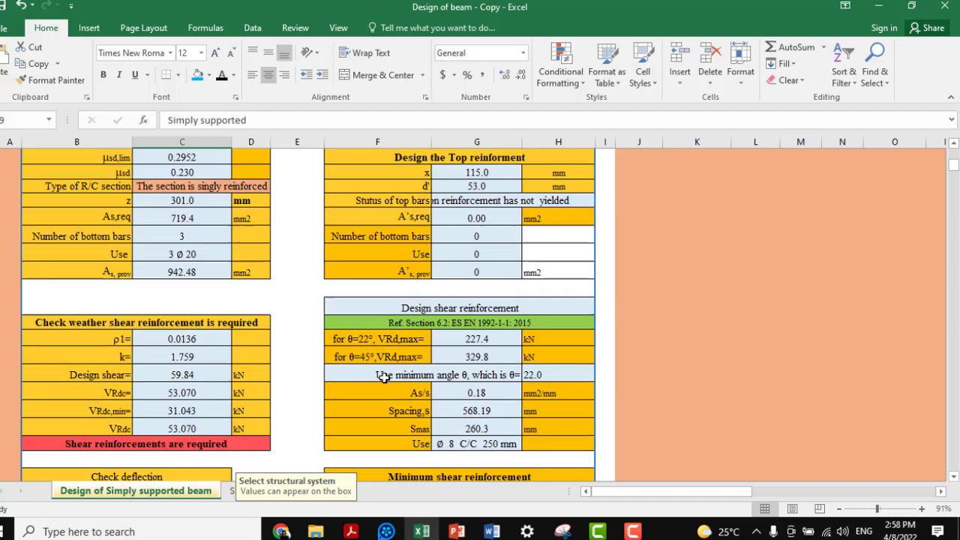
scroll(384, 378, down, 3)
scroll(384, 378, down, 1)
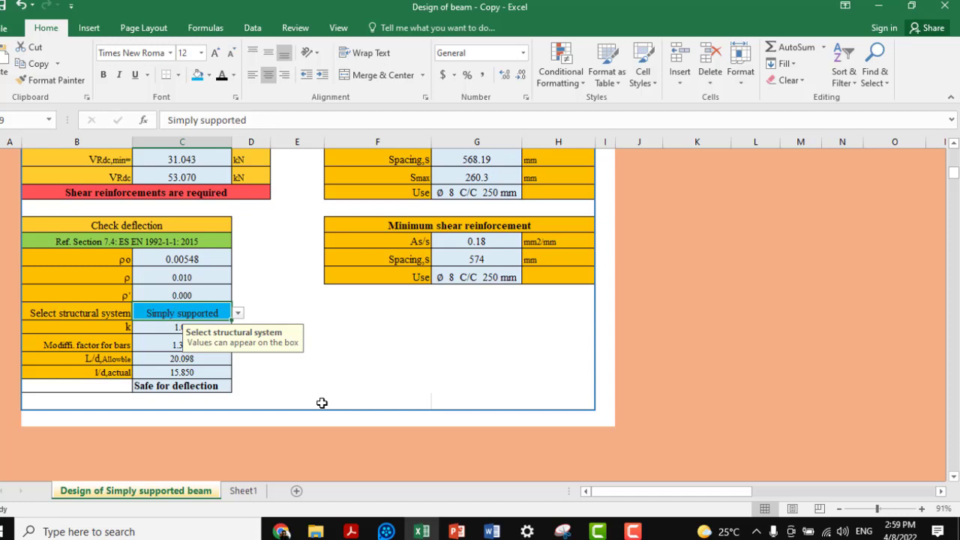
scroll(335, 395, up, 2)
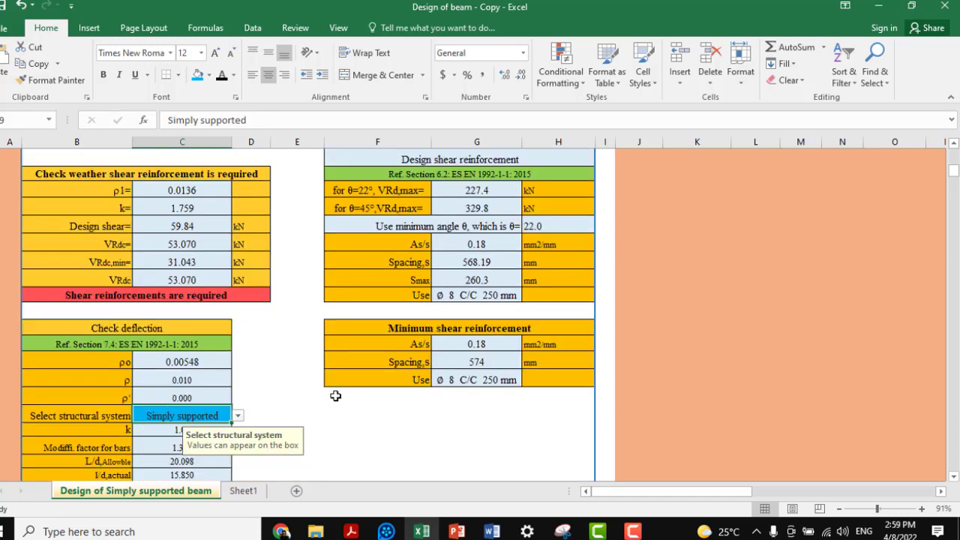